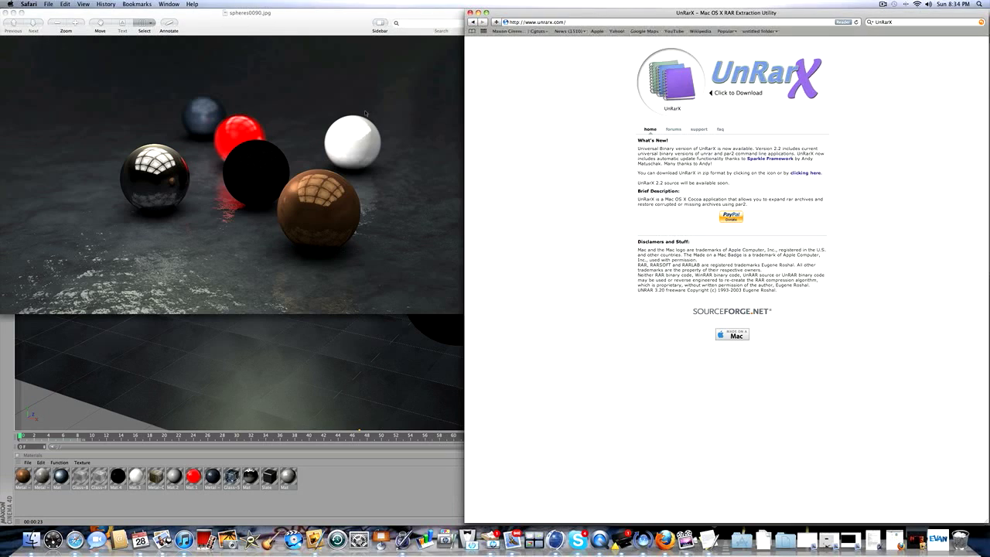
Bring the spheres0090.jpg render to the front to view the finished image
click(363, 40)
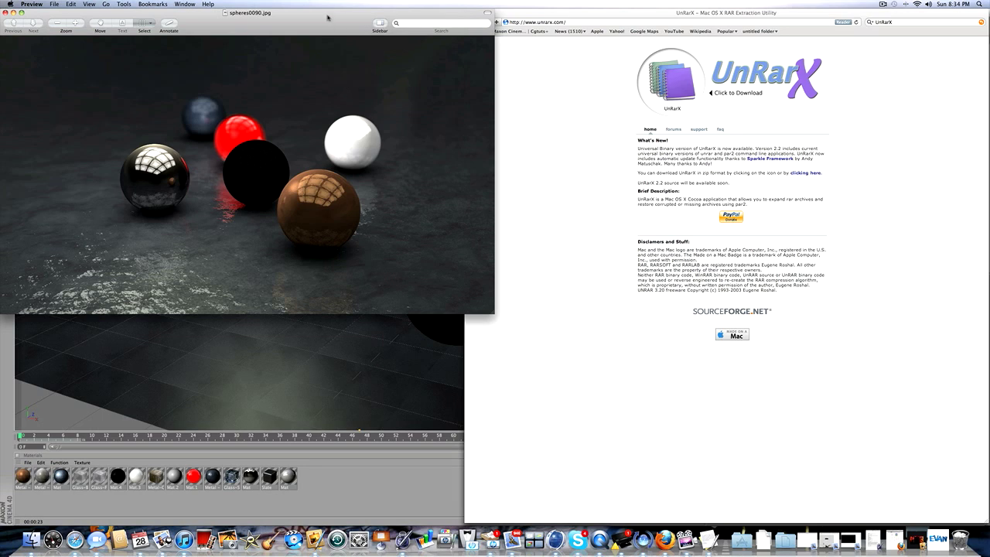
mouse_move(327, 17)
mouse_down()
mouse_move(459, 17)
mouse_move(314, 17)
mouse_move(328, 17)
mouse_up()
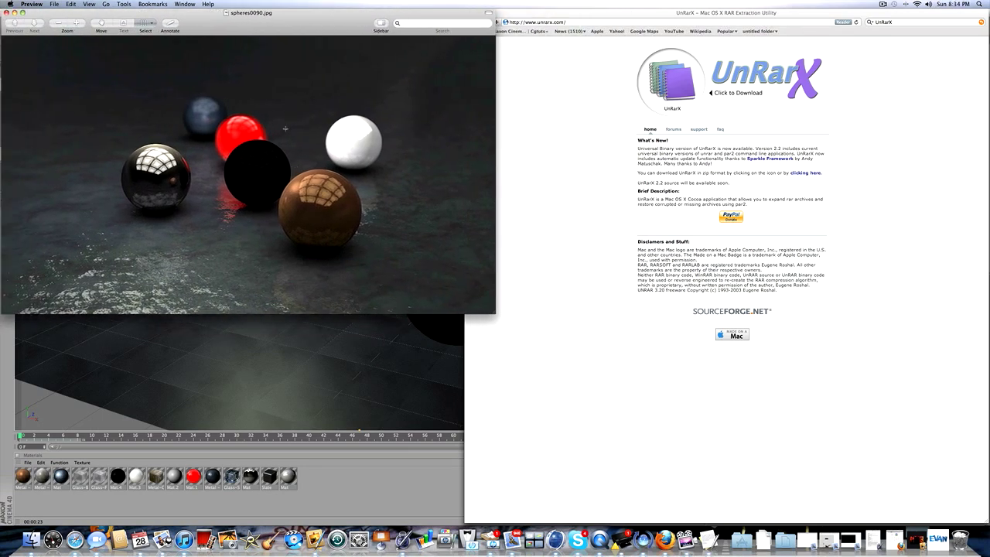
drag(297, 14, 299, 13)
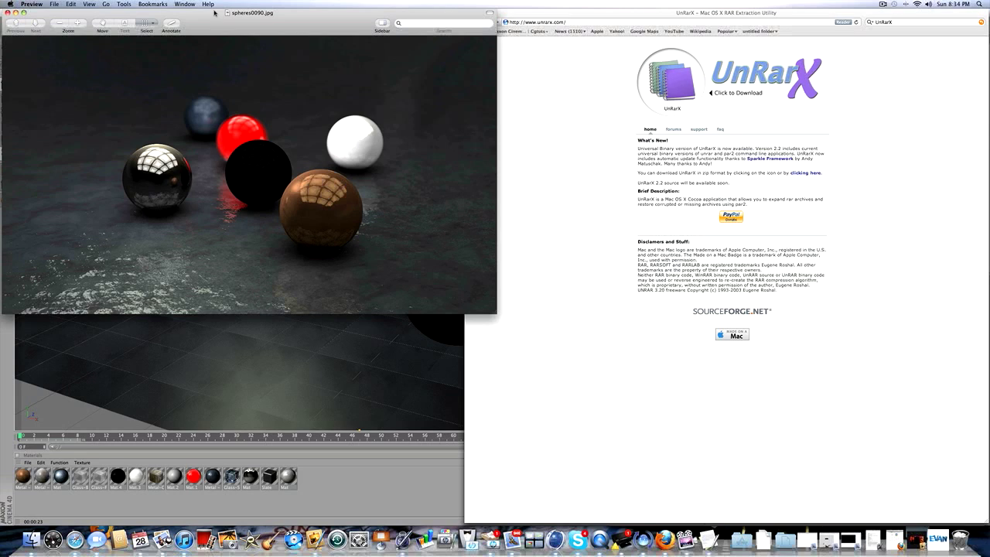
drag(238, 14, 236, 13)
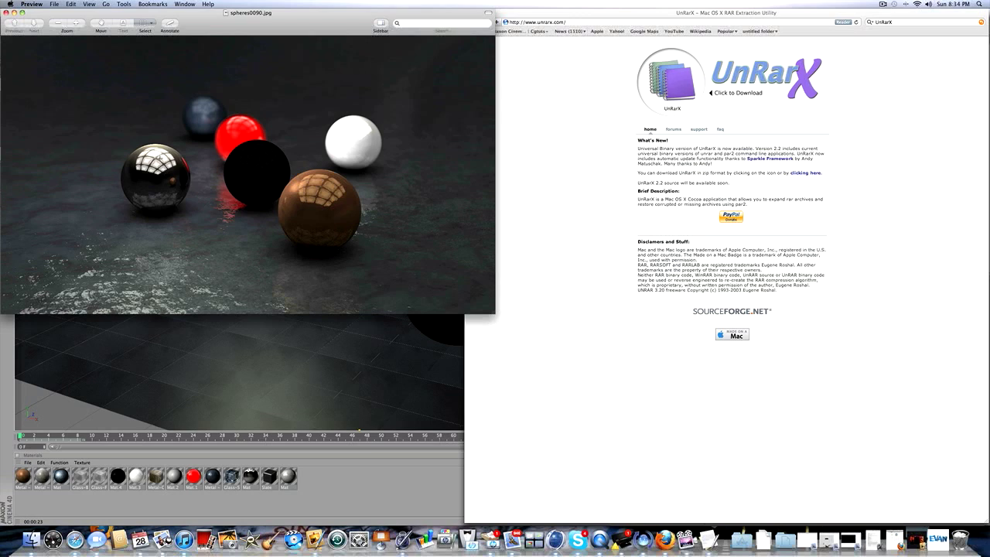
Move the UnRarX browser window aside and bring the FileFront HDRI.rar download page forward
click(530, 83)
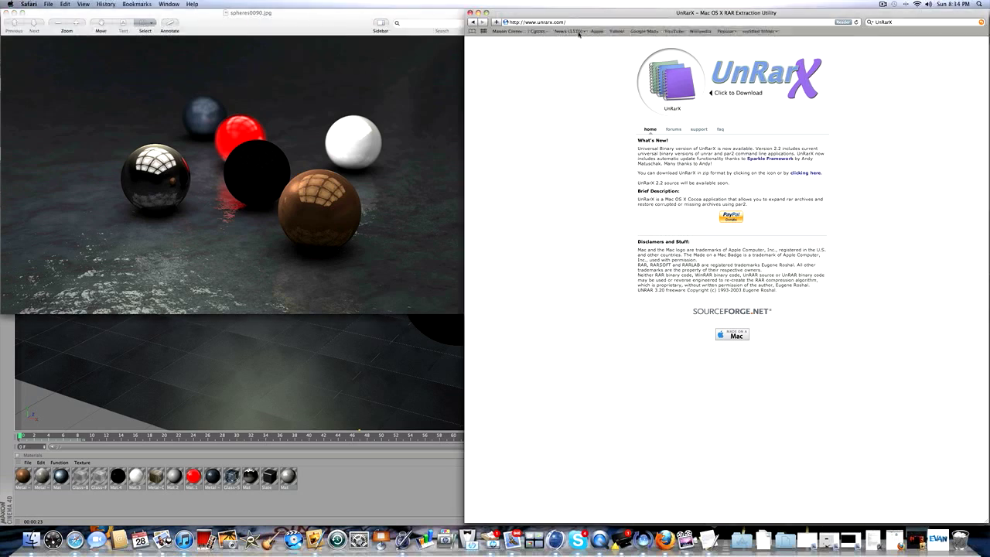
drag(590, 16, 150, 17)
click(679, 173)
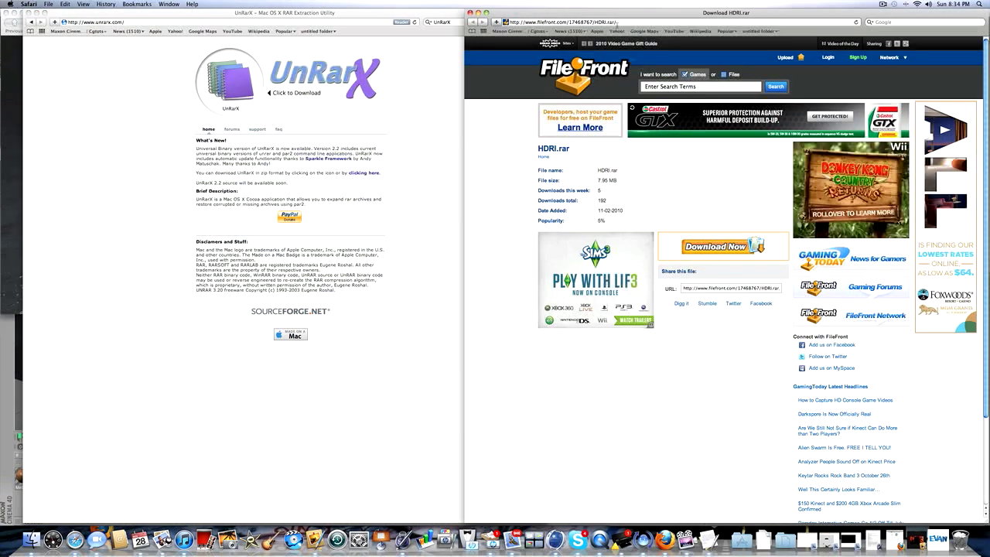
Highlight the web address of the FileFront HDRI.rar download page
click(623, 23)
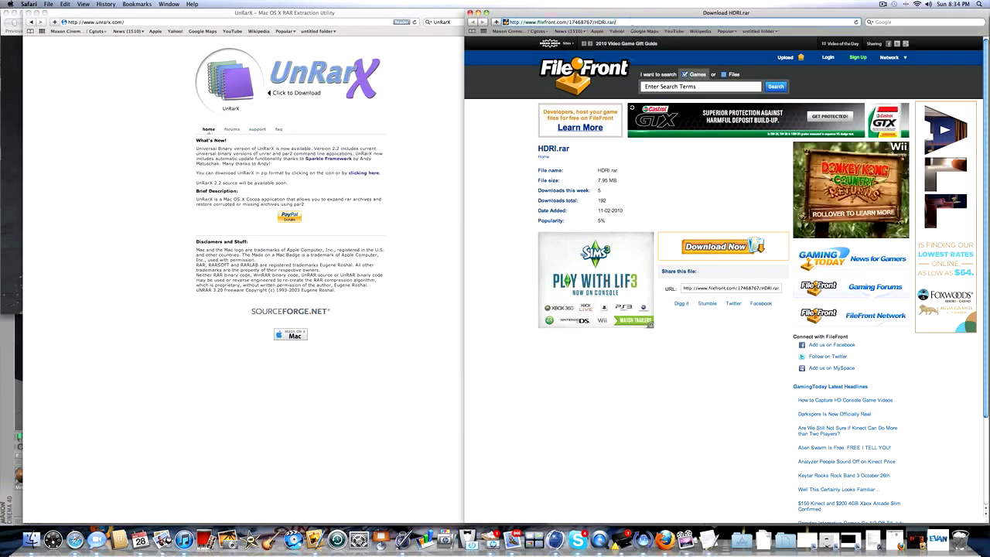
click(626, 22)
drag(625, 22, 510, 22)
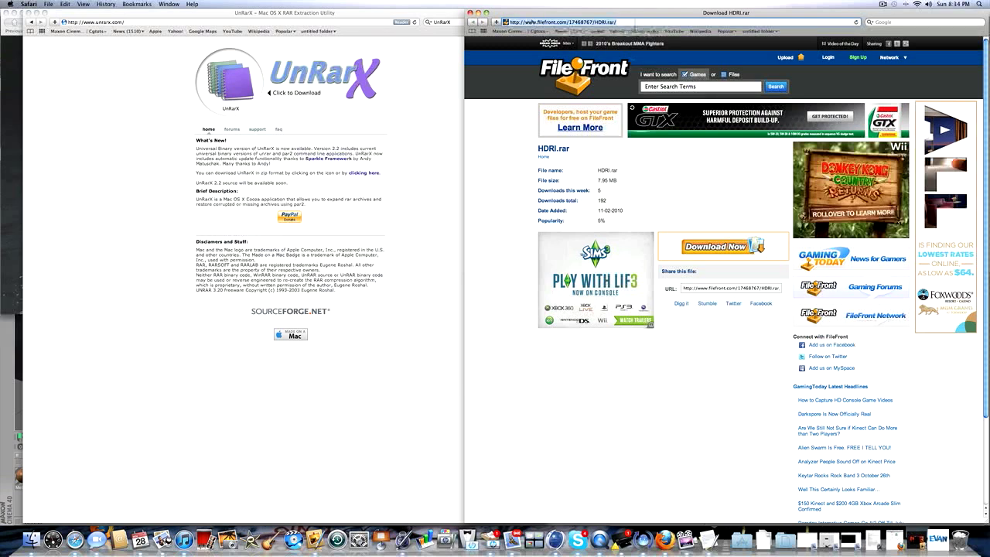
click(624, 24)
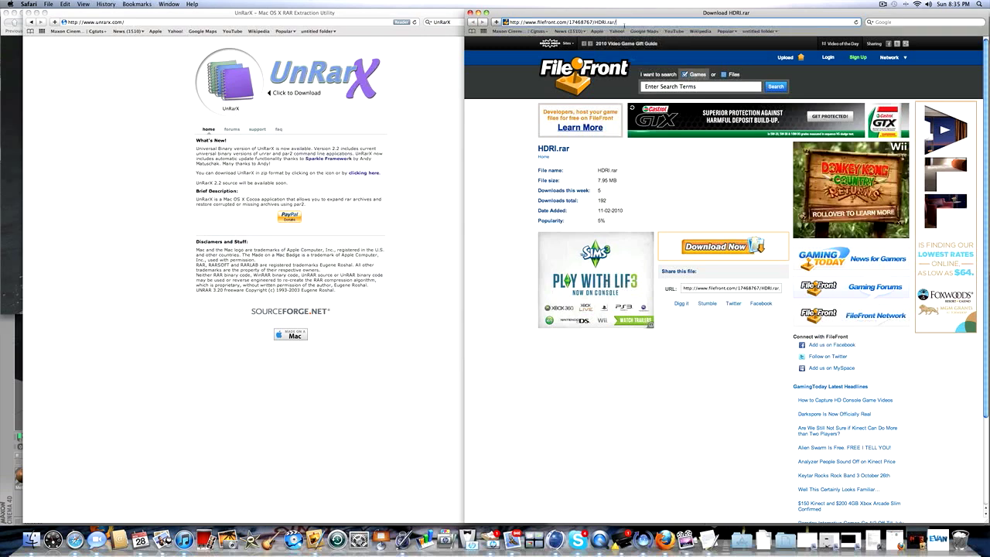
click(602, 21)
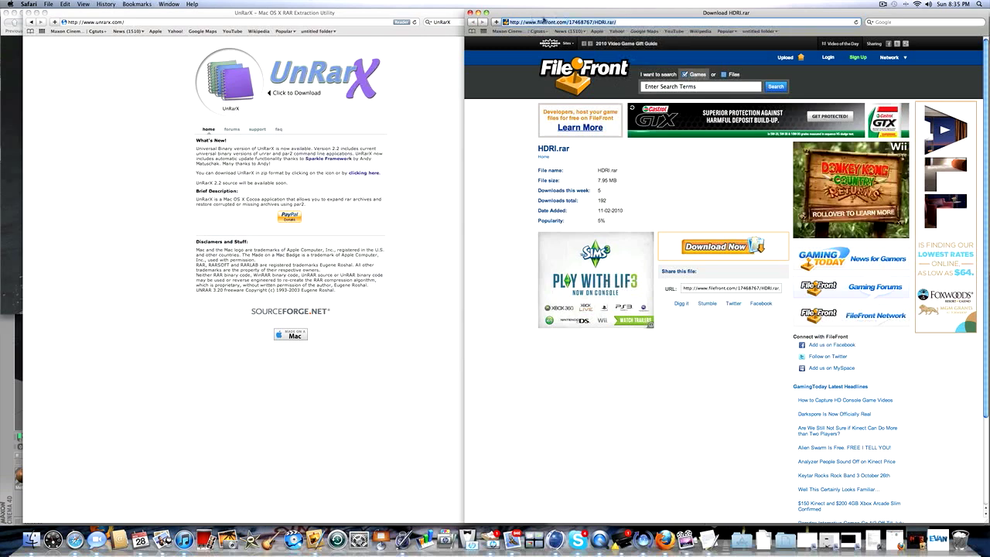
click(607, 21)
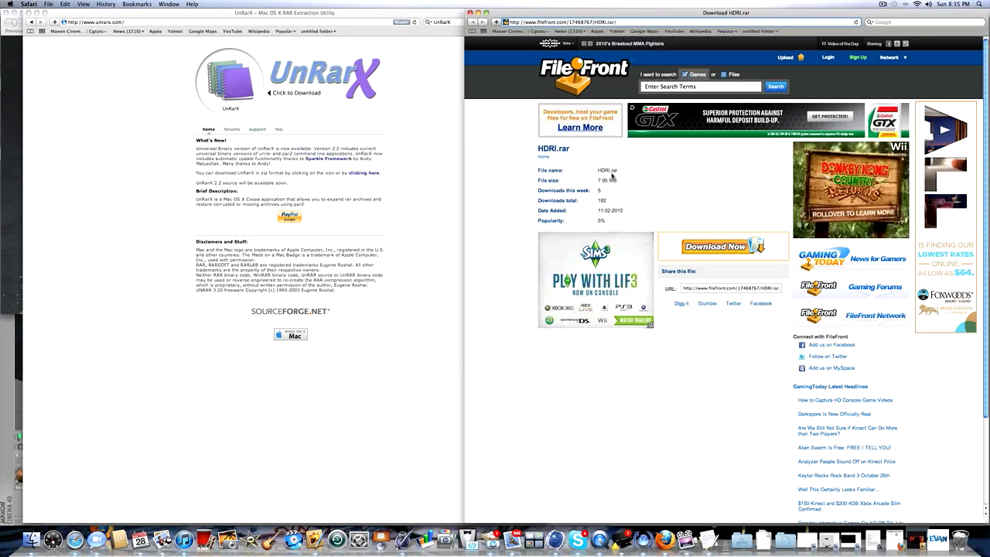
Highlight the HDRI.rar file name in the download page's file details
drag(617, 170, 598, 170)
click(616, 170)
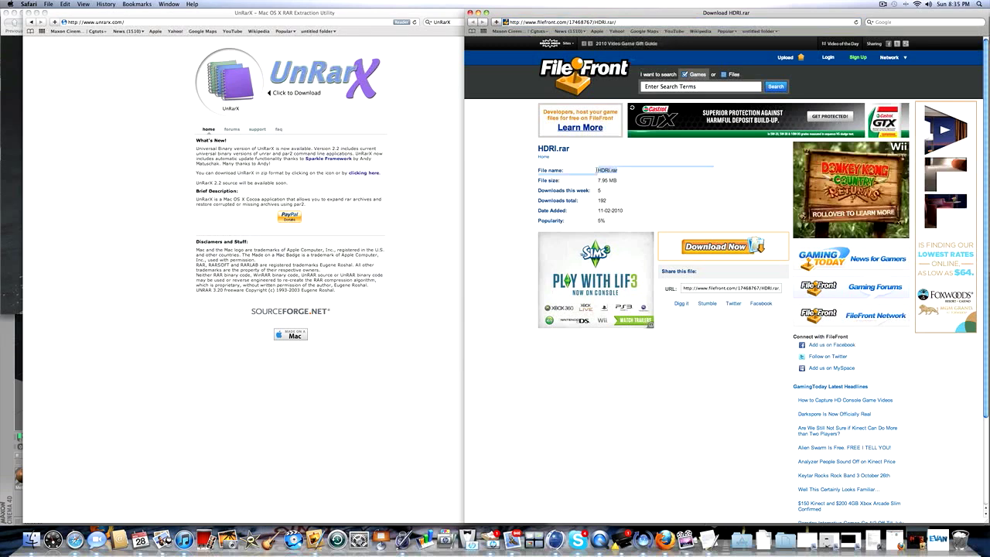
click(606, 170)
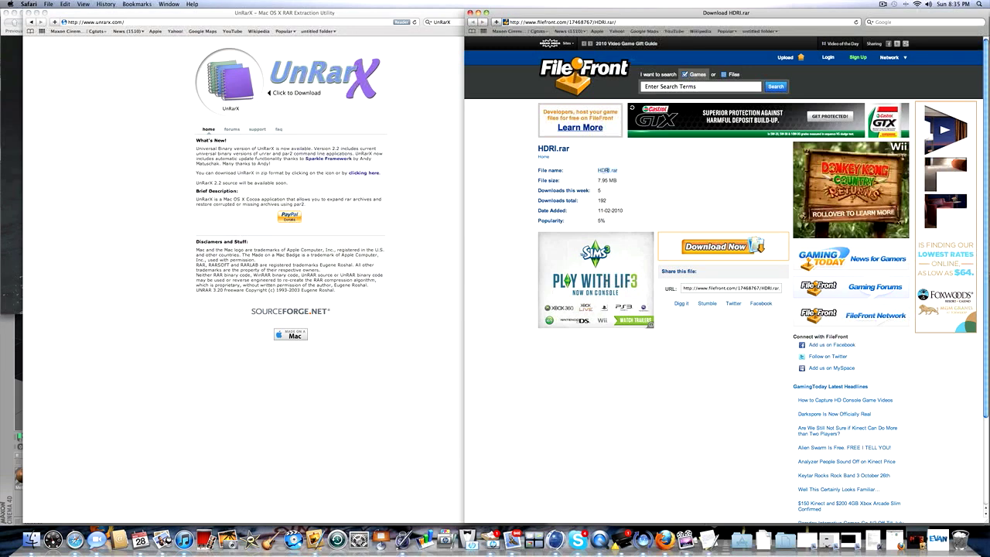
drag(617, 170, 597, 170)
click(620, 172)
Place the UnRarX website window over the FileFront page and highlight its web address
click(332, 13)
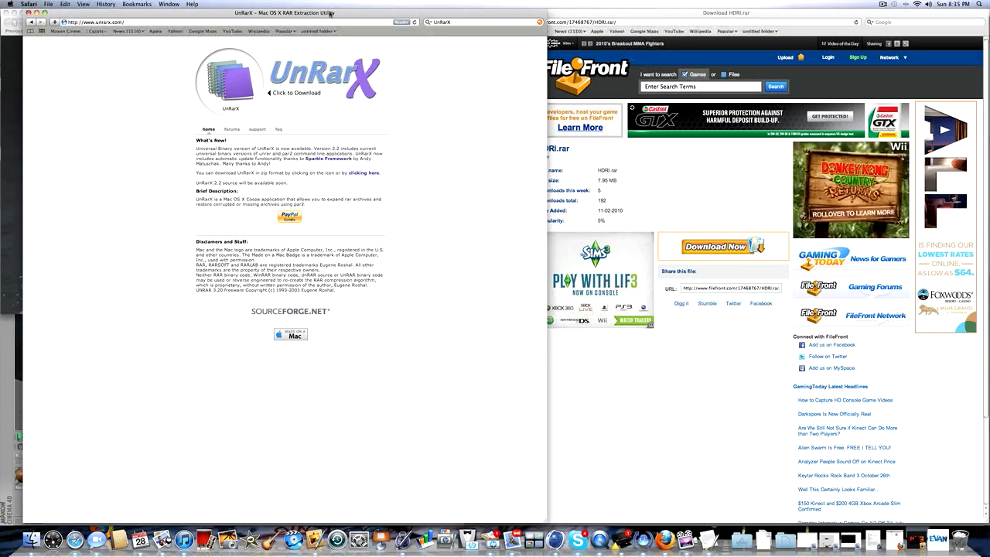
drag(332, 13, 771, 51)
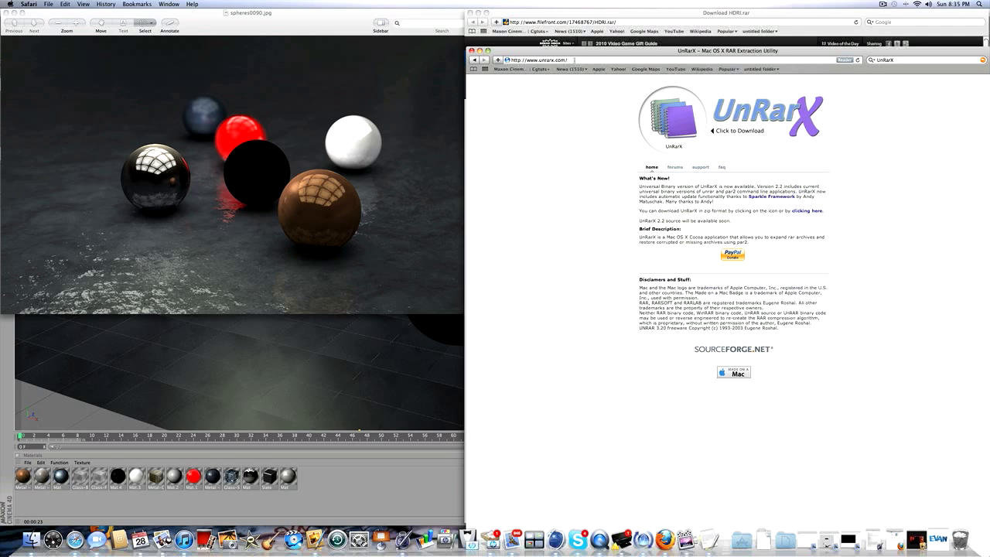
drag(571, 61, 563, 2)
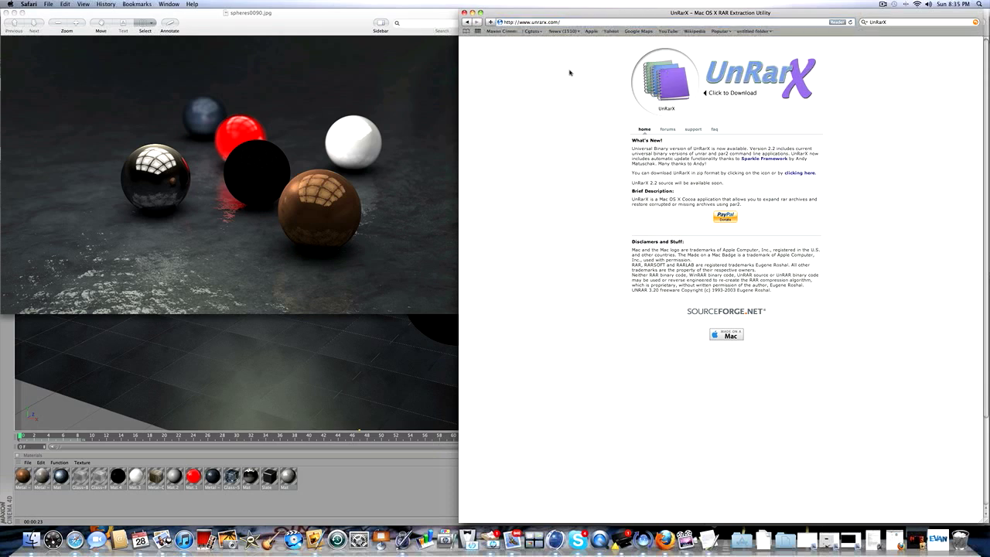
click(577, 23)
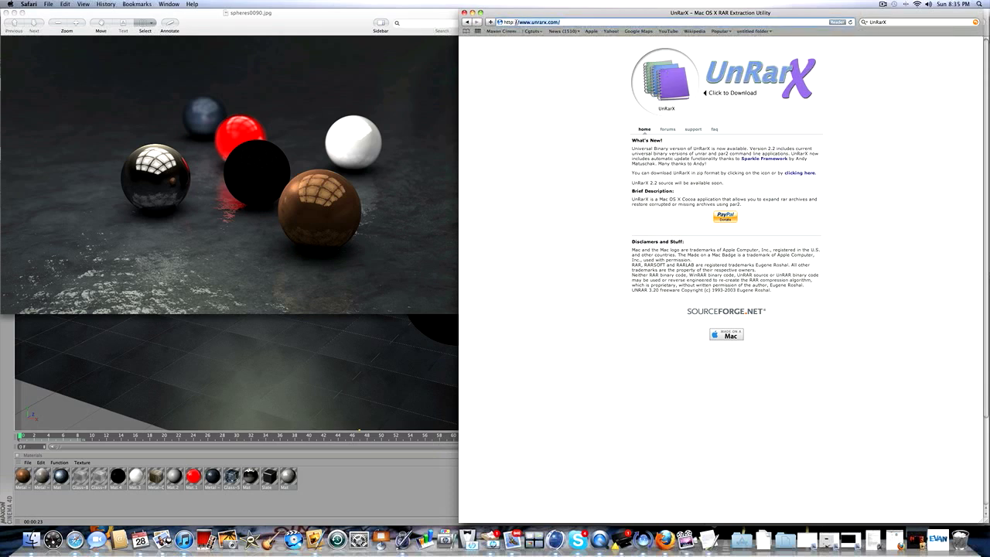
click(552, 85)
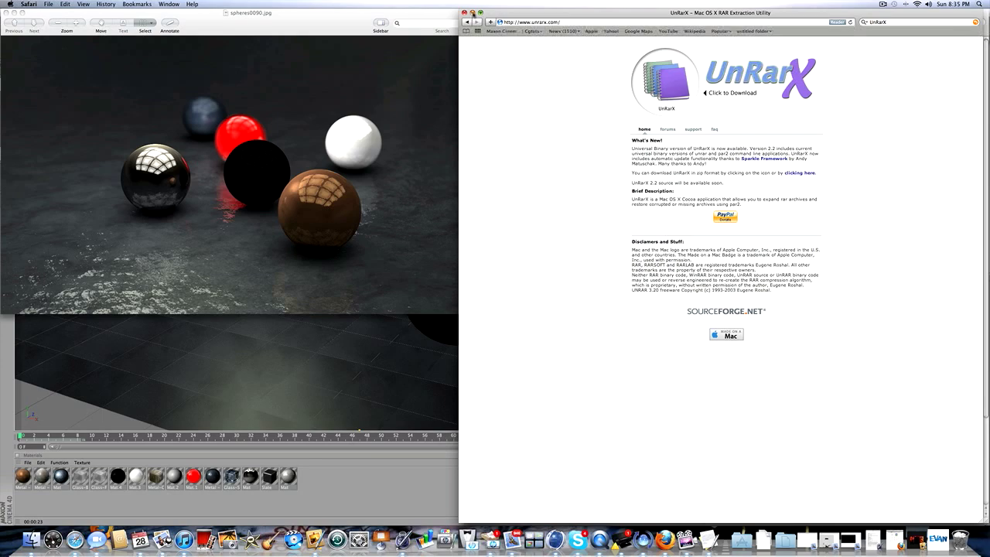
Minimize both browser windows and the spheres0090.jpg image to reveal the Cinema 4D scene
click(473, 13)
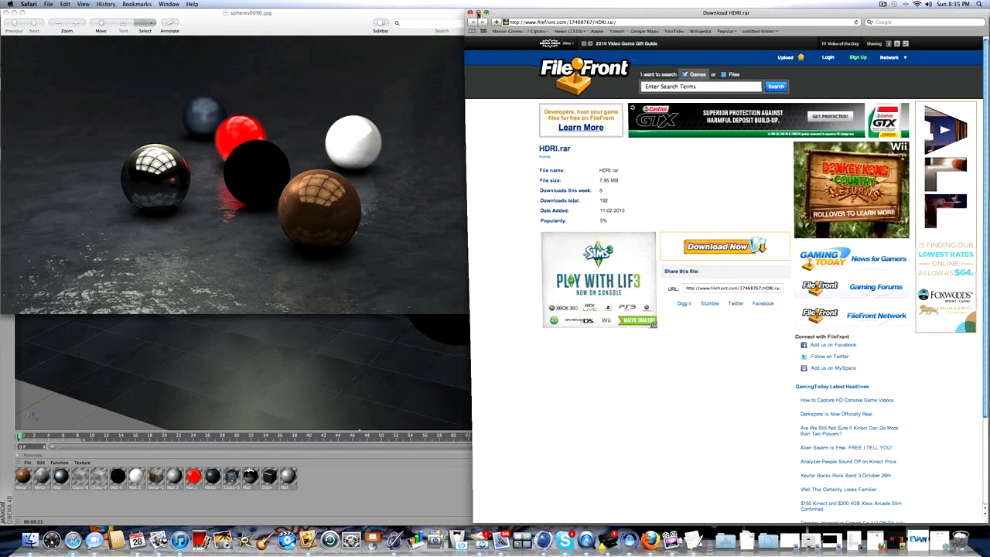
click(471, 13)
drag(397, 16, 802, 64)
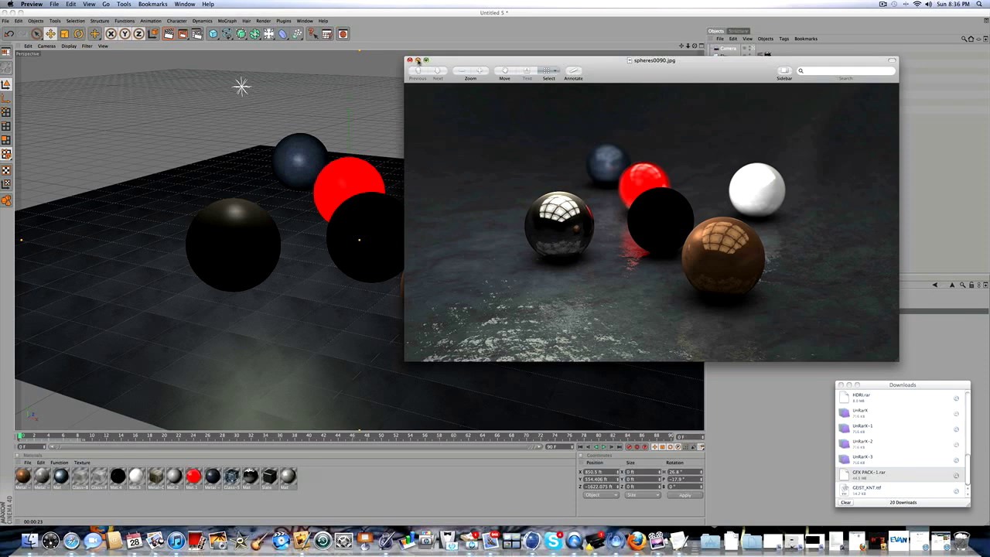
click(418, 60)
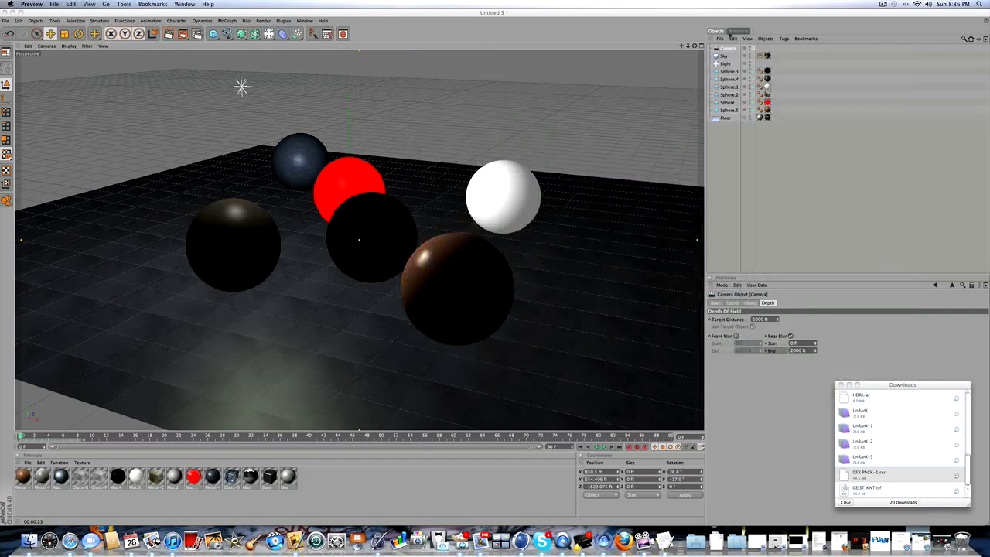
Select the Floor object and view the available light, camera and environment objects
click(725, 118)
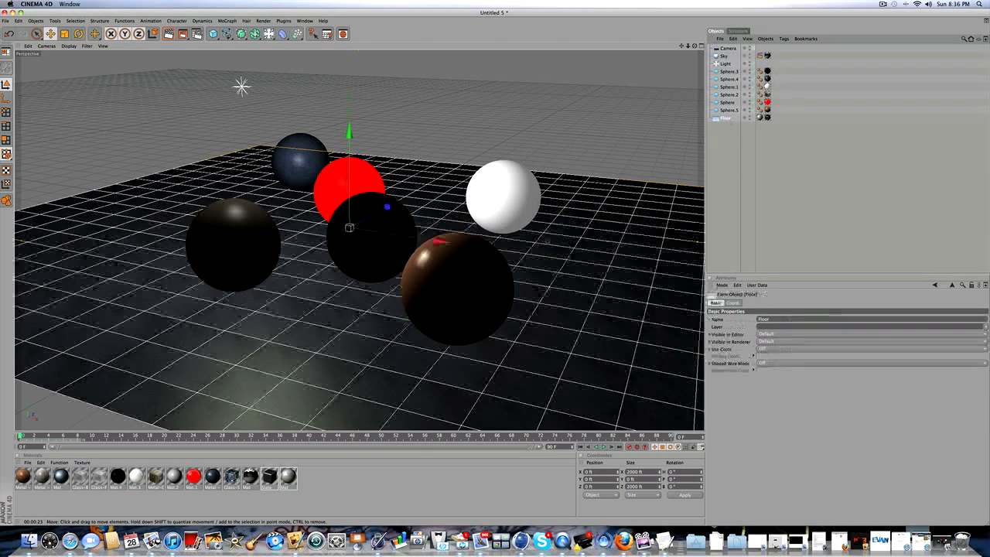
click(269, 34)
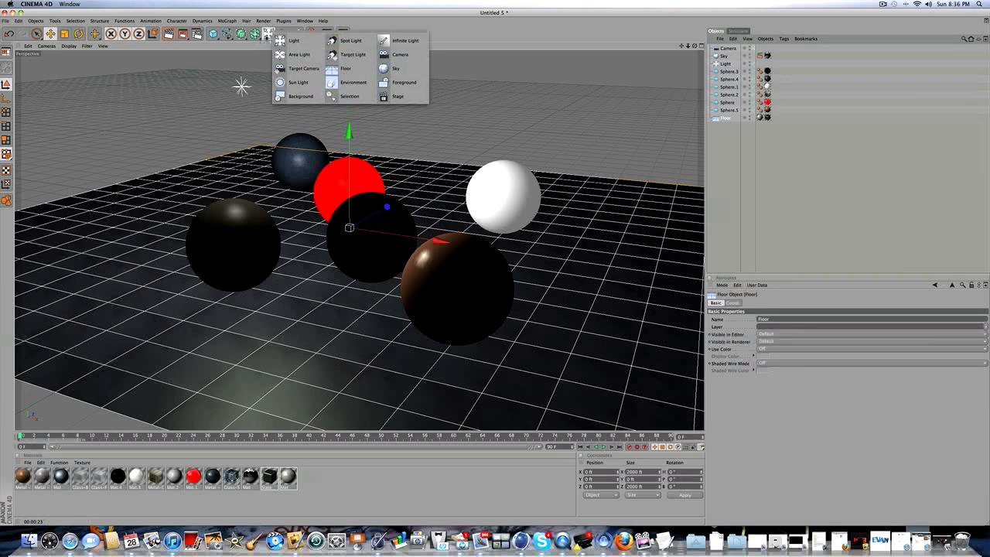
click(515, 40)
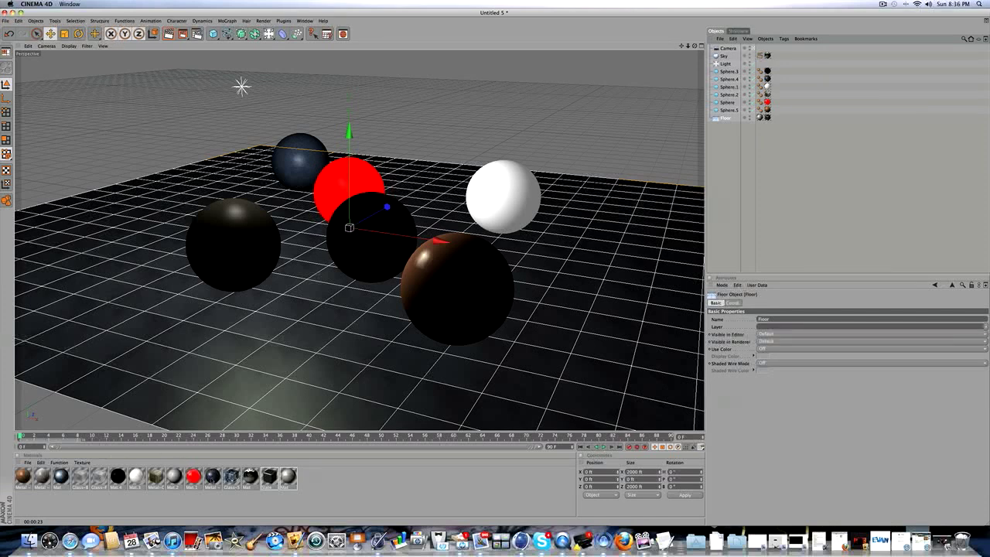
Inspect the Color channel of the Metal - Lead material, then close its editor
double_click(212, 475)
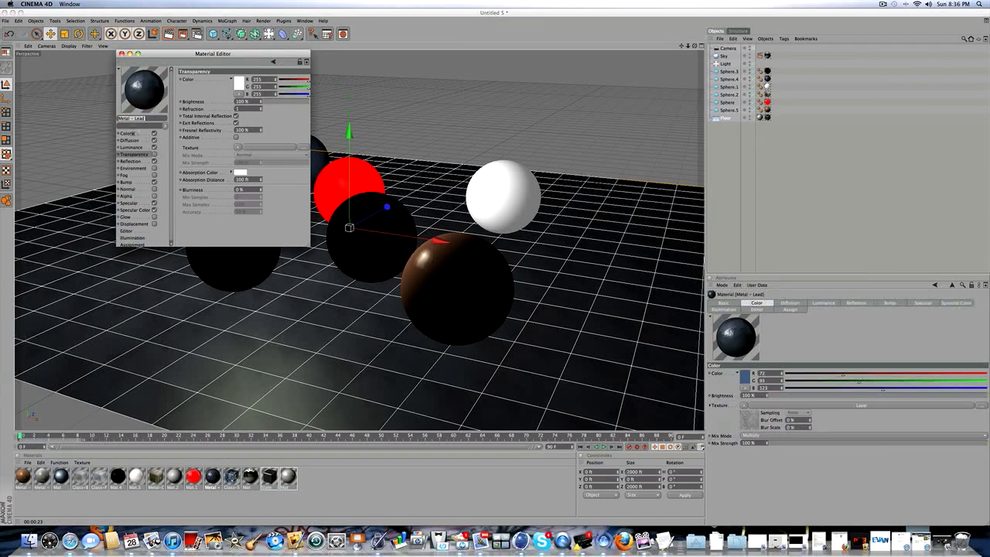
click(126, 133)
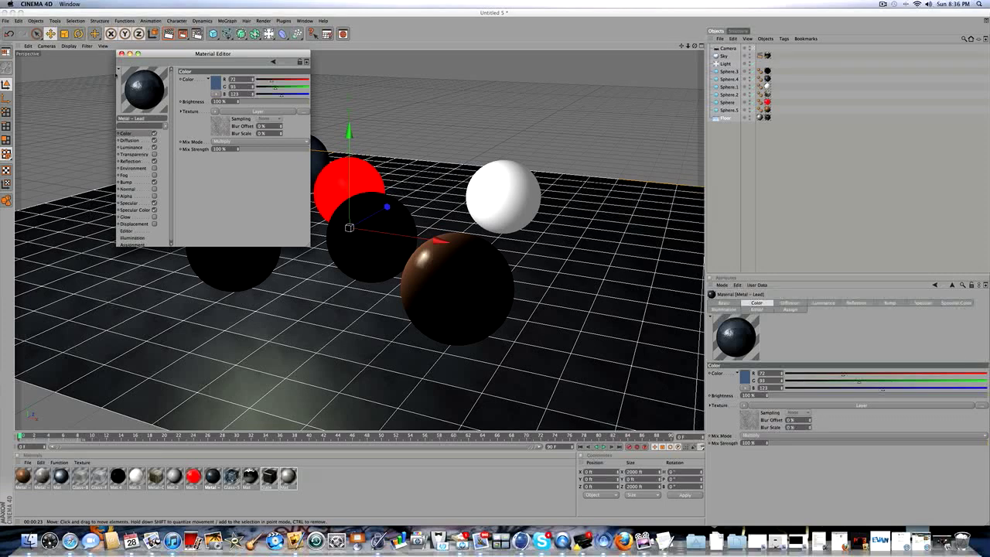
click(122, 53)
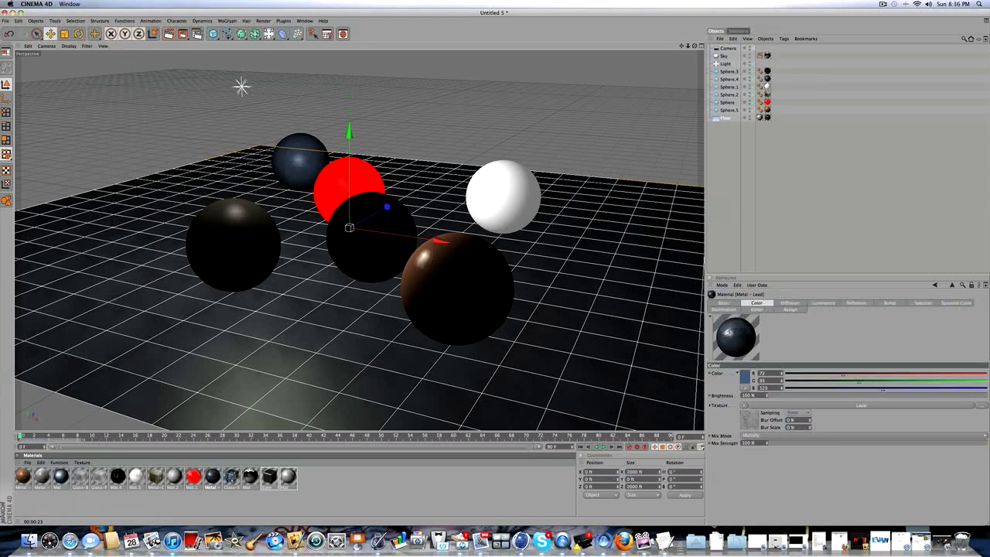
Examine the Slate material's color settings in the Material Editor and close it
double_click(269, 476)
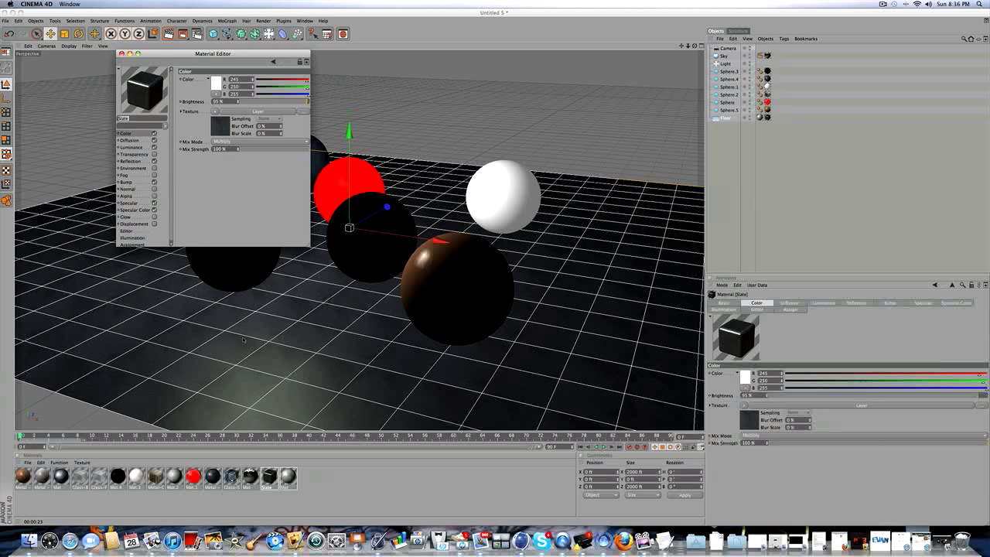
drag(175, 56, 402, 209)
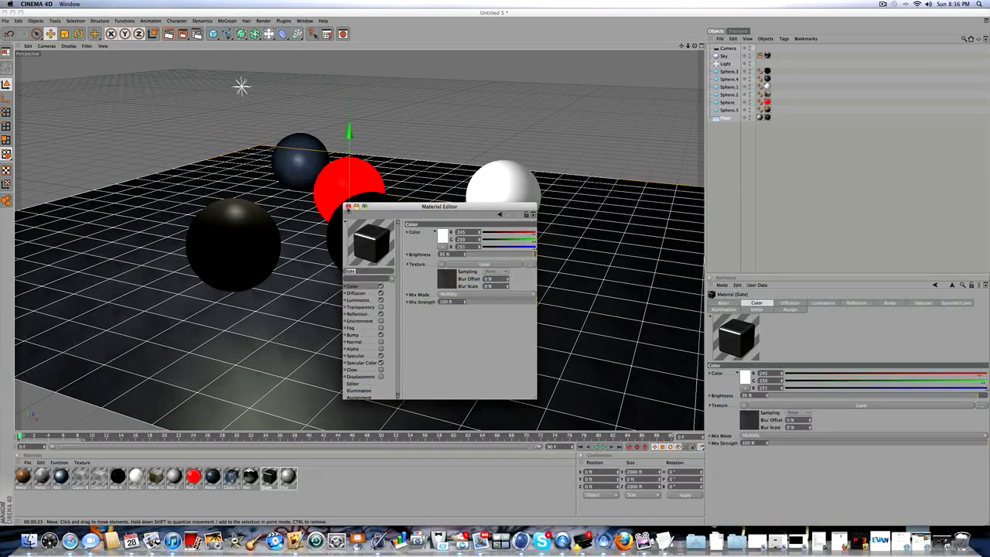
click(348, 206)
Look through the material preset libraries available for loading
click(28, 463)
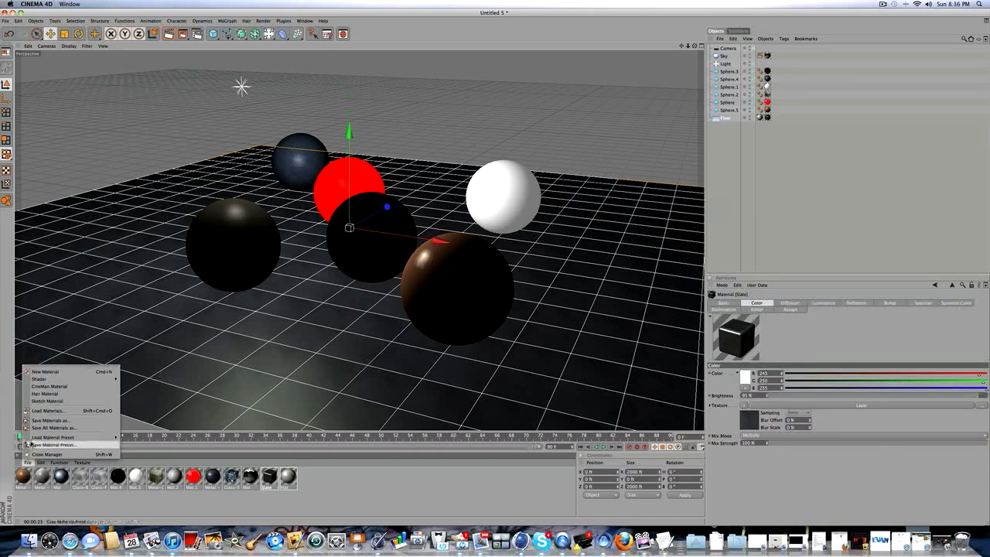
mouse_move(61, 437)
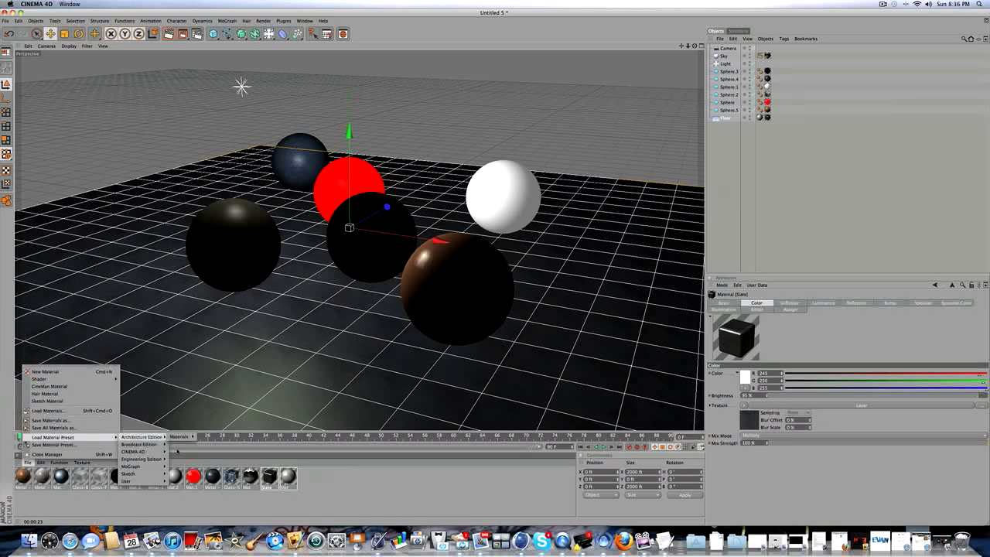
click(382, 481)
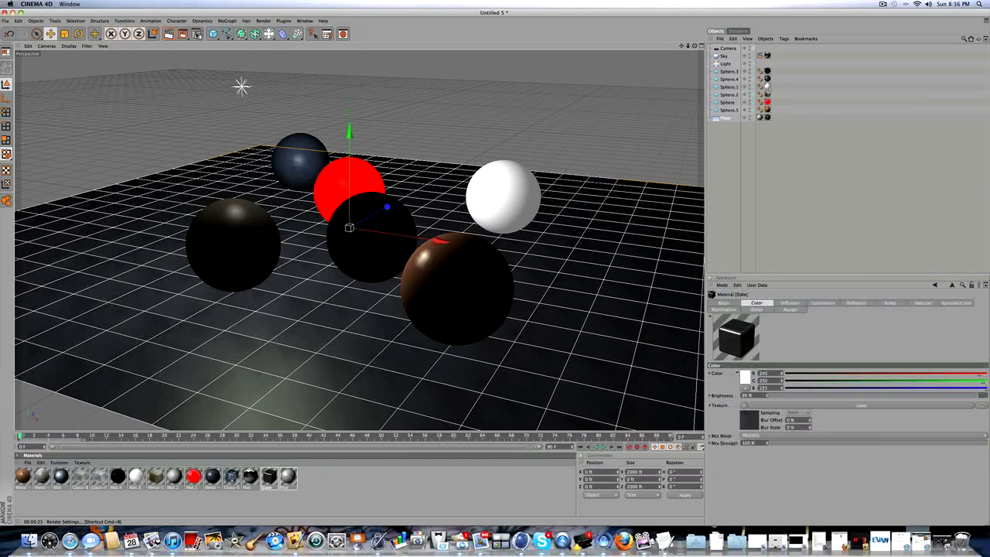
Review the output size and frame range options in the render settings
click(198, 34)
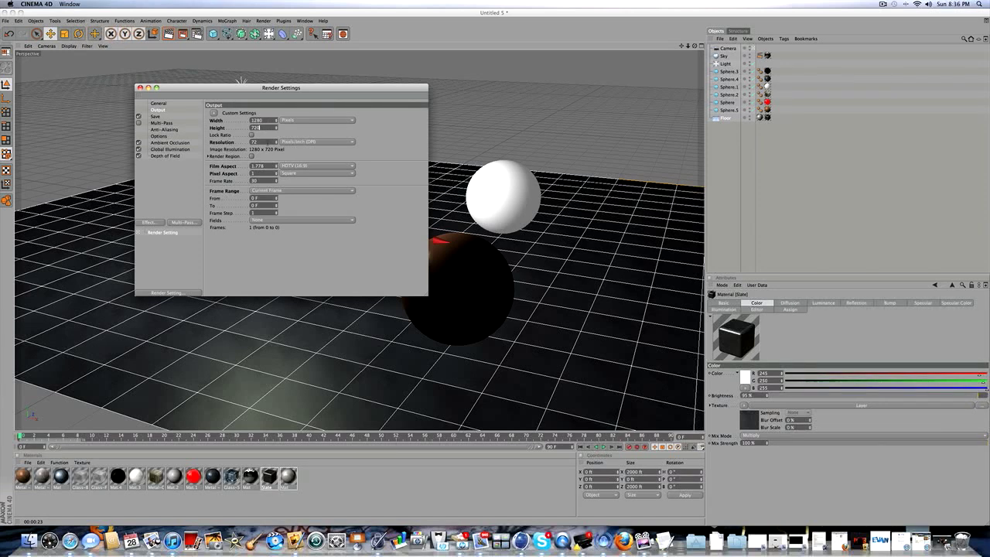
click(272, 190)
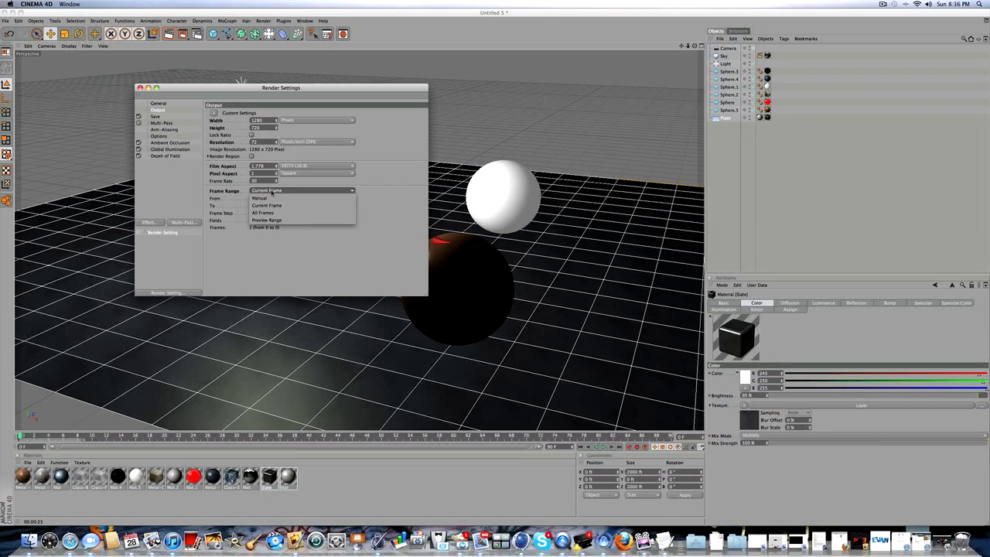
click(242, 196)
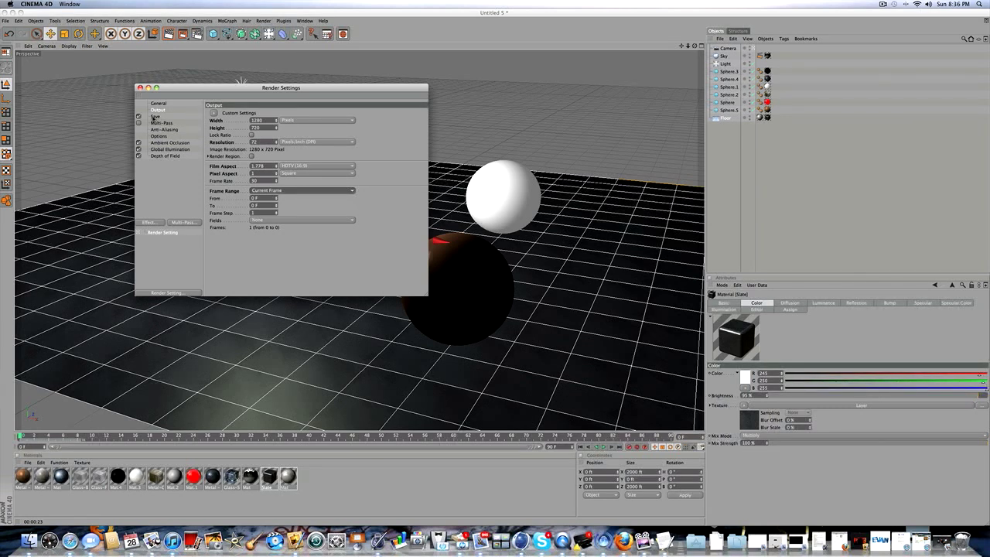
Review the Save render settings, including the available image formats and the output file destination, without changing them
click(154, 116)
click(313, 135)
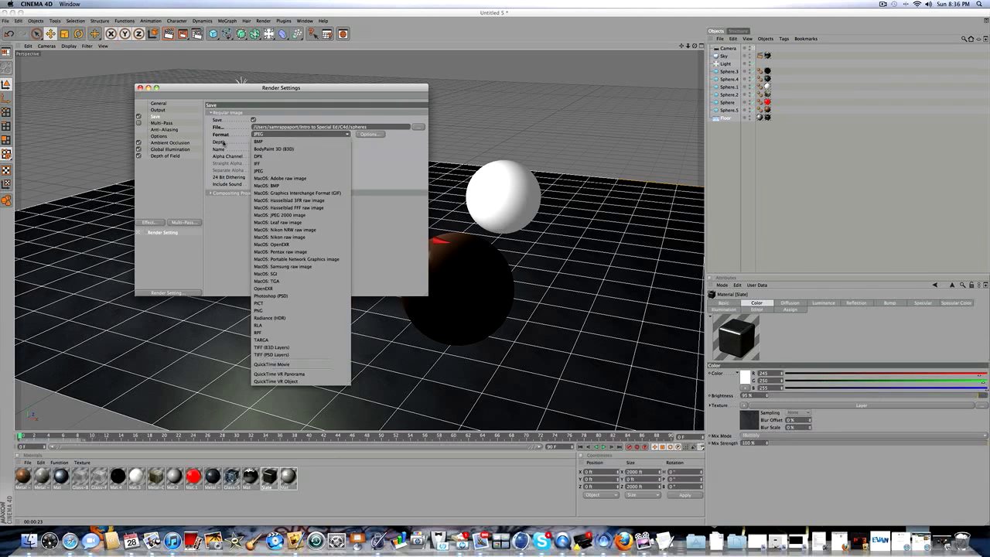
click(233, 142)
click(417, 127)
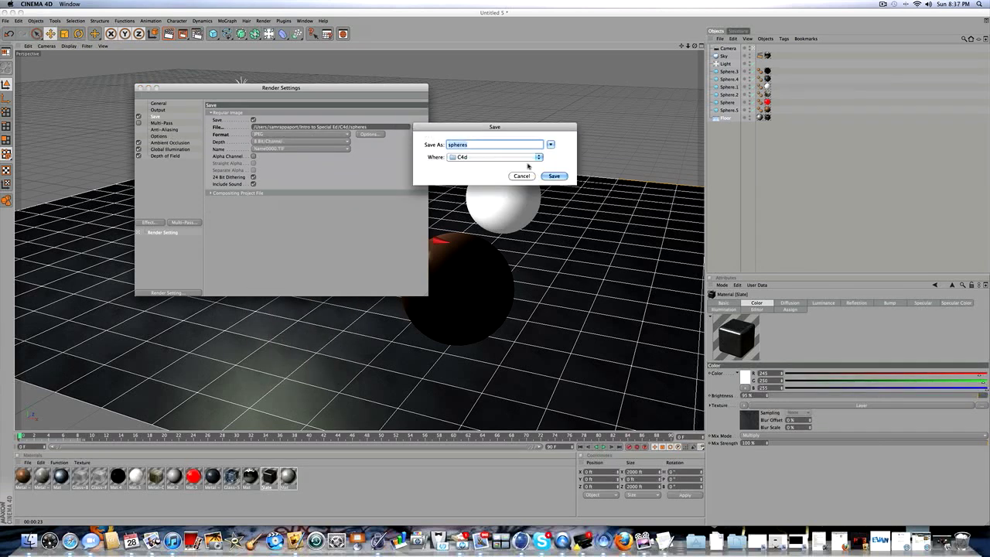
click(522, 177)
Review the Multi-Pass, Options and Ambient Occlusion render settings and the list of effects that can be added
click(160, 123)
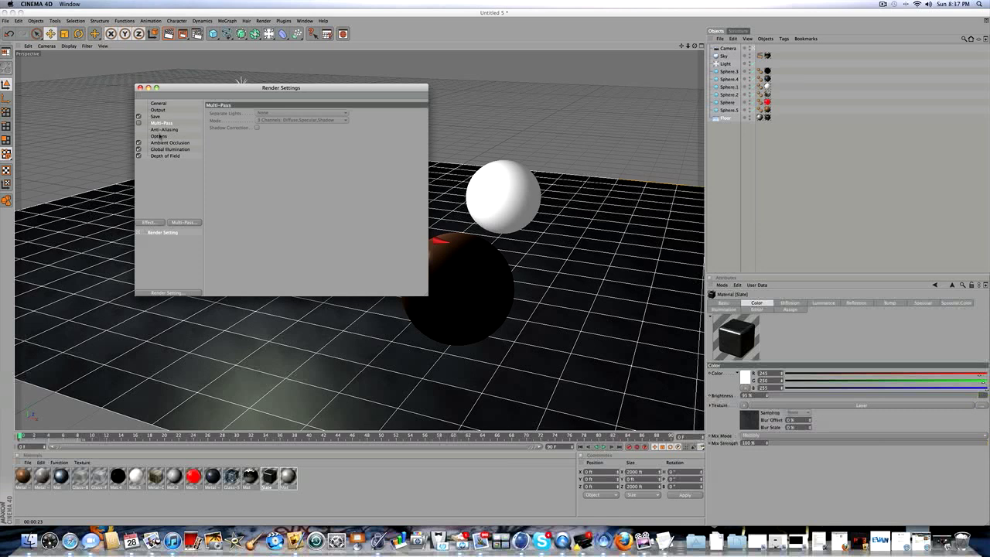
click(158, 136)
click(162, 143)
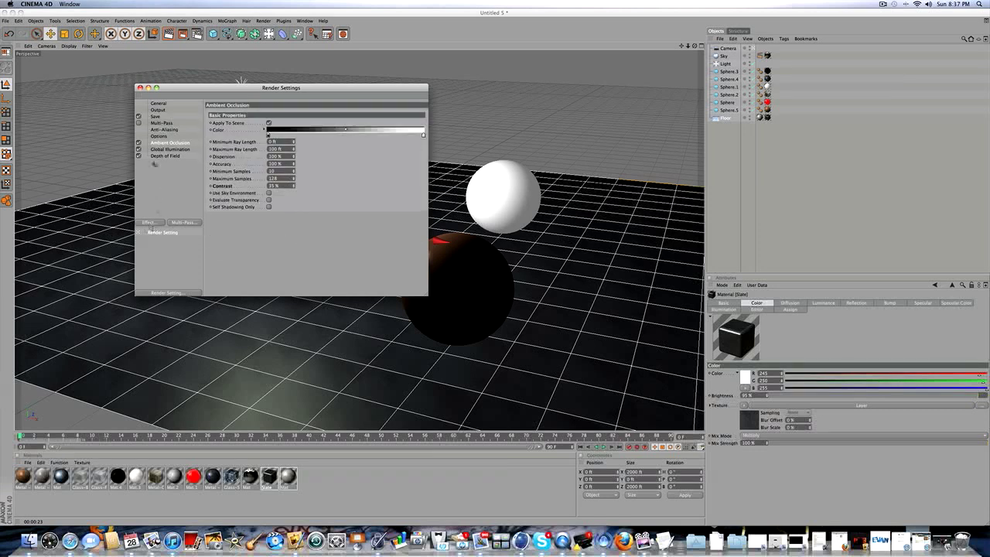
click(138, 143)
click(149, 222)
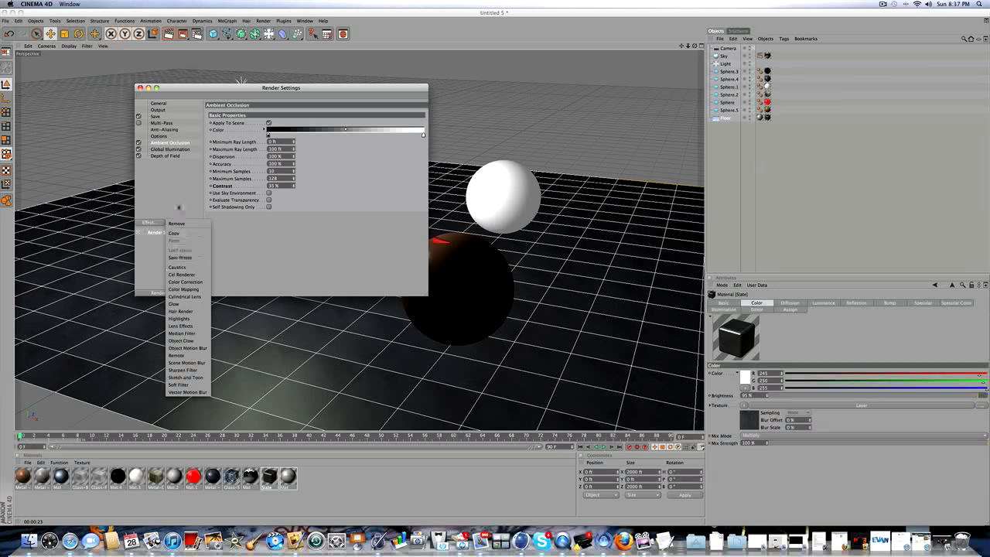
click(177, 205)
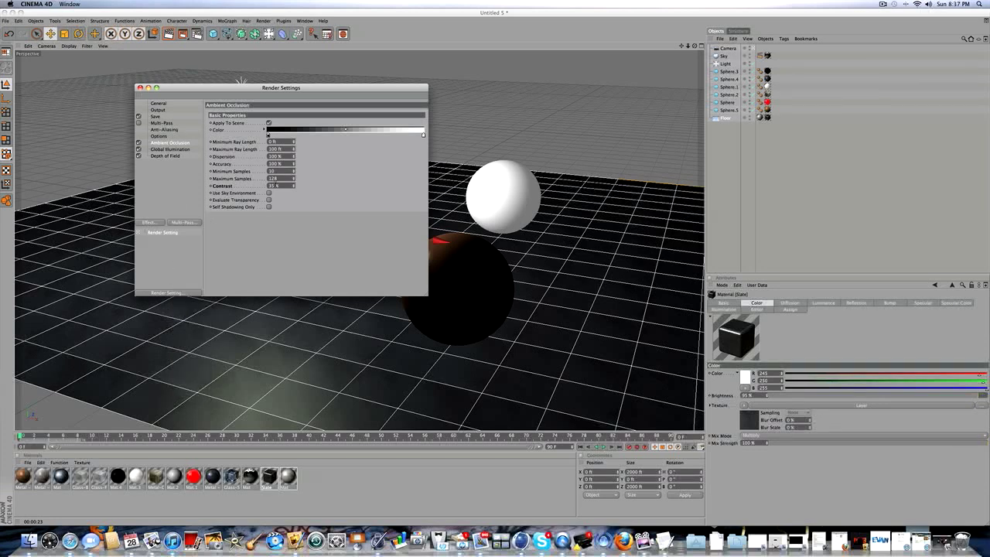
Set the Ambient Occlusion contrast to 25%
drag(275, 186, 263, 185)
text(25)
click(146, 223)
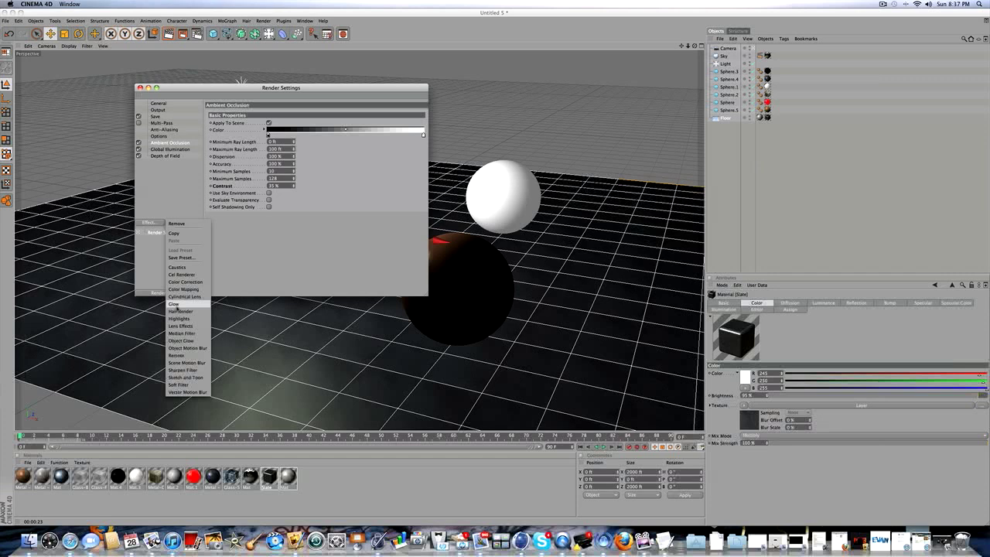
Examine the Global Illumination general and Irradiance Cache settings, including the Stochastic Samples and Record Density options
click(171, 150)
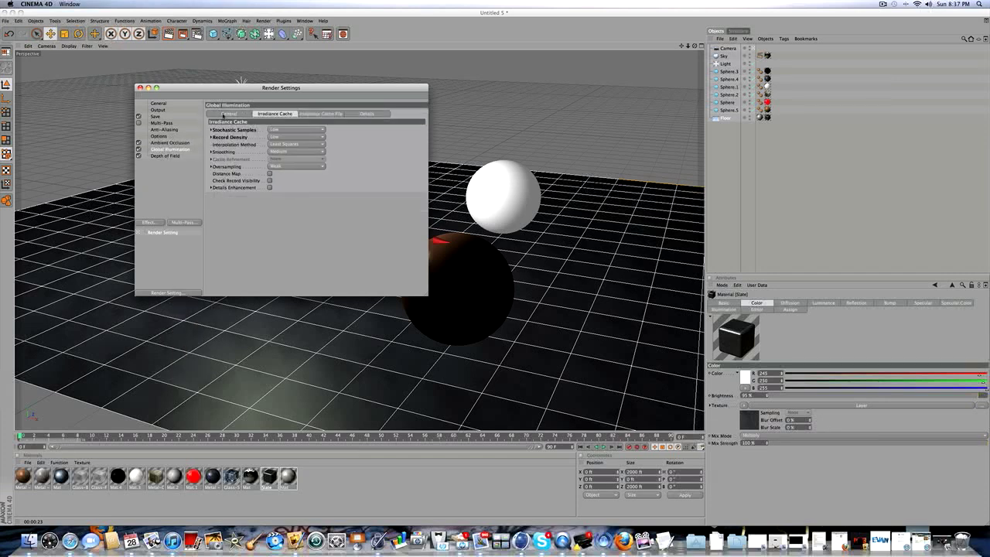
click(229, 114)
click(275, 115)
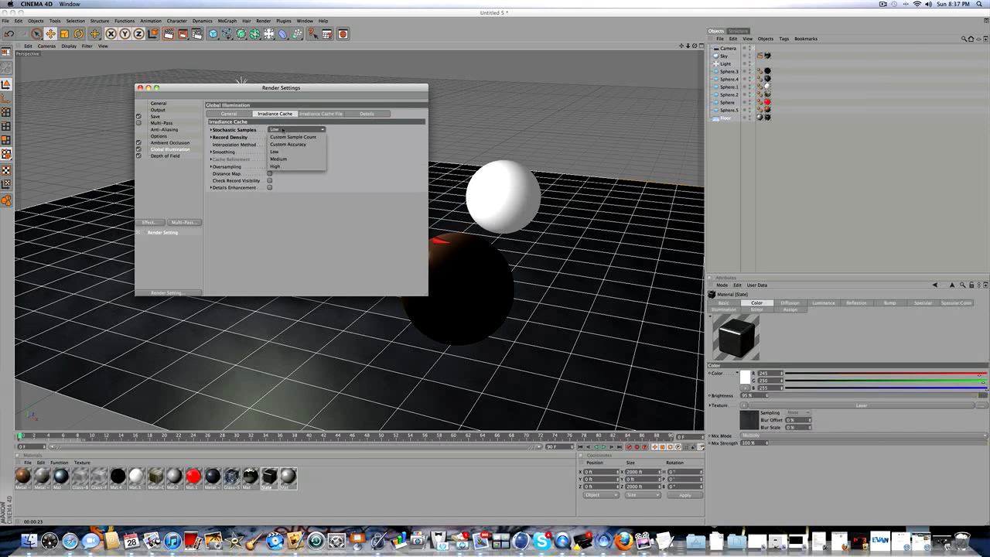
click(282, 130)
click(278, 137)
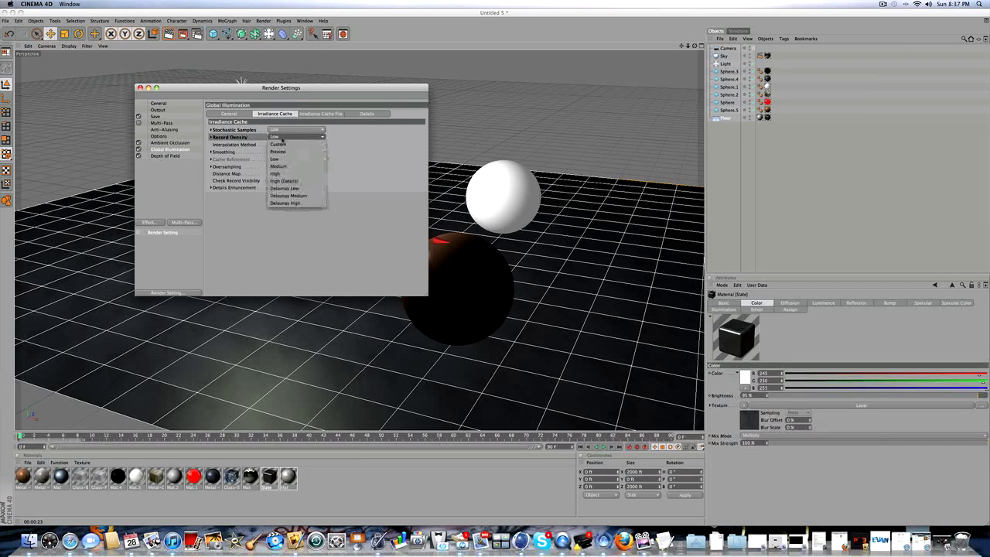
click(367, 144)
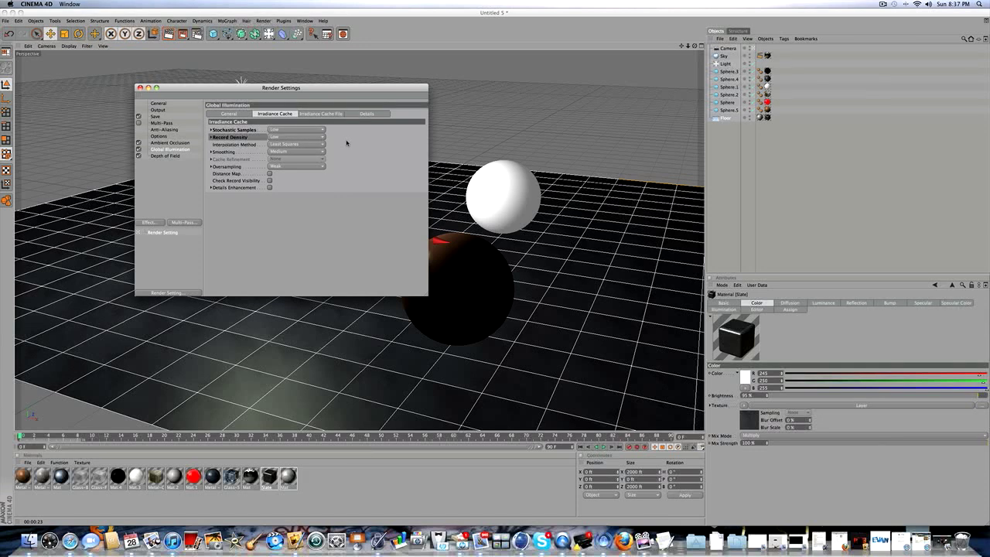
Inspect the Depth of Field effect and its Blur Strength value, then close the render settings
click(168, 156)
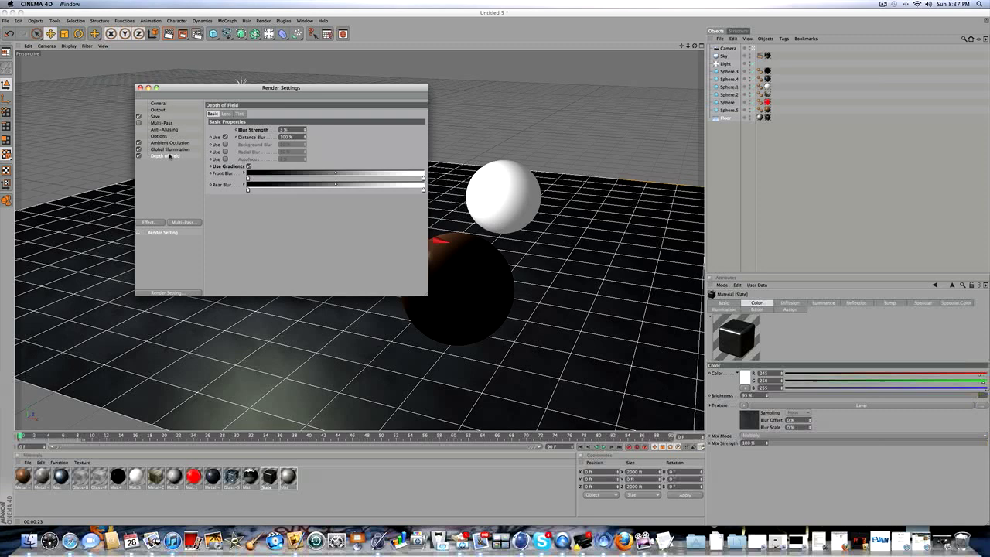
drag(274, 87, 630, 54)
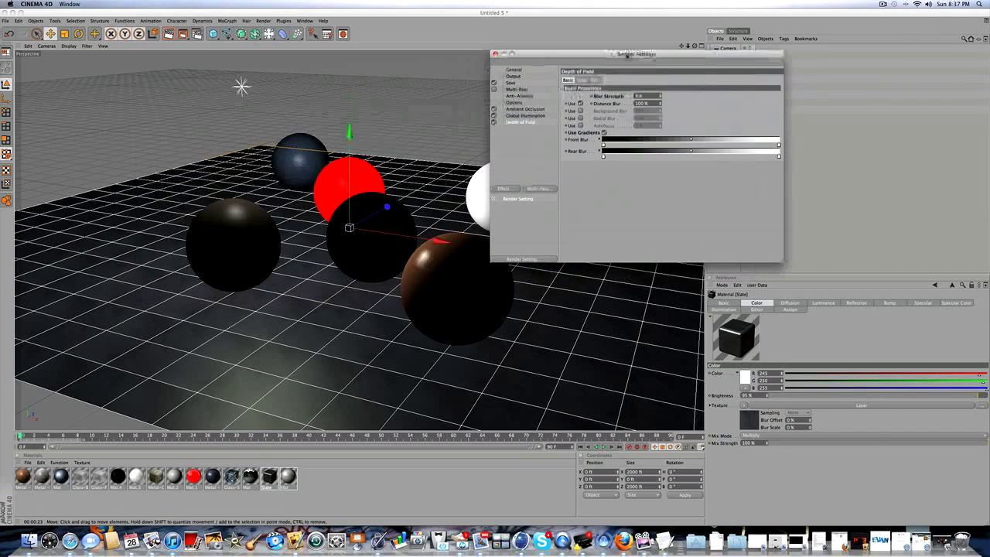
click(510, 189)
click(520, 164)
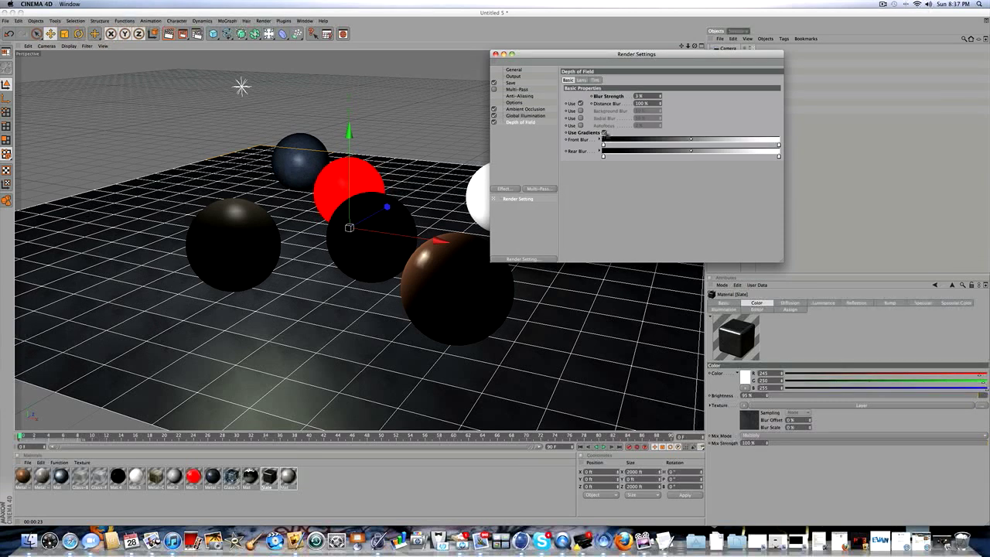
double_click(638, 96)
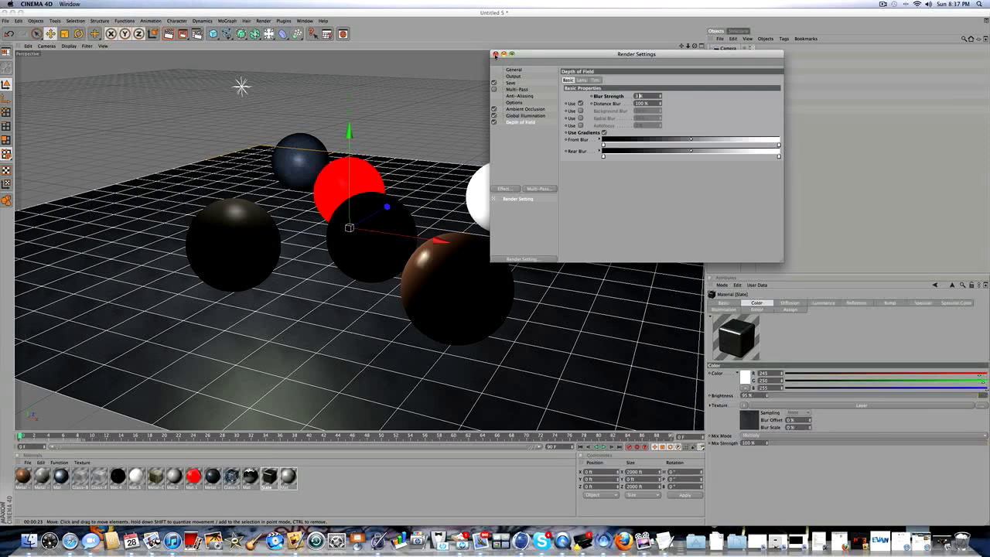
click(495, 54)
Look through the Architecture Edition stone material presets that contain the slate material
scroll(383, 168, down, 5)
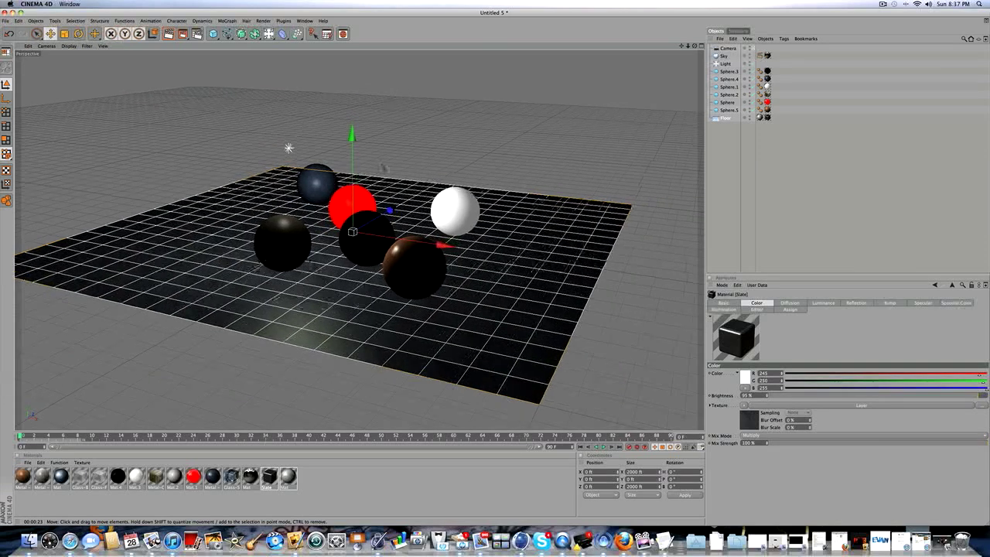
scroll(384, 168, up, 3)
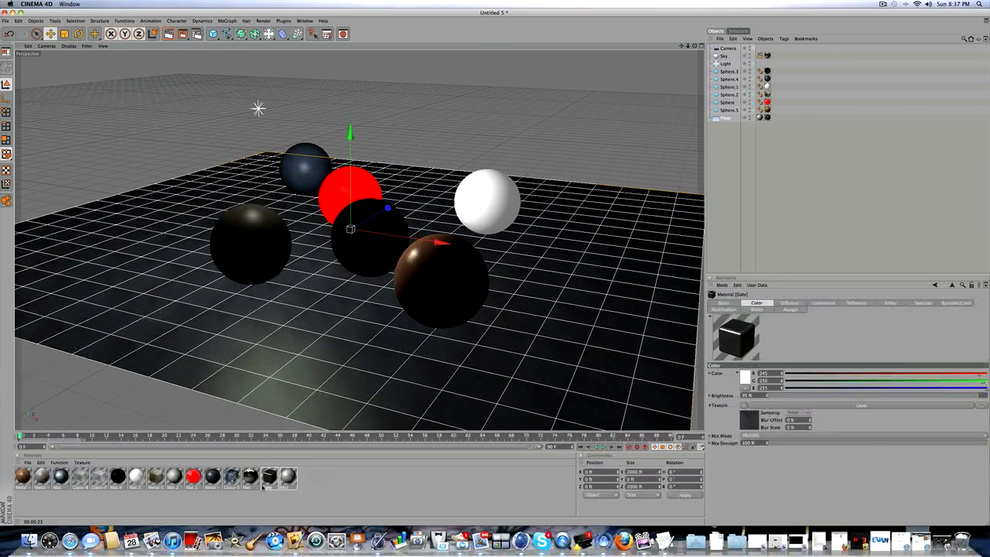
click(28, 462)
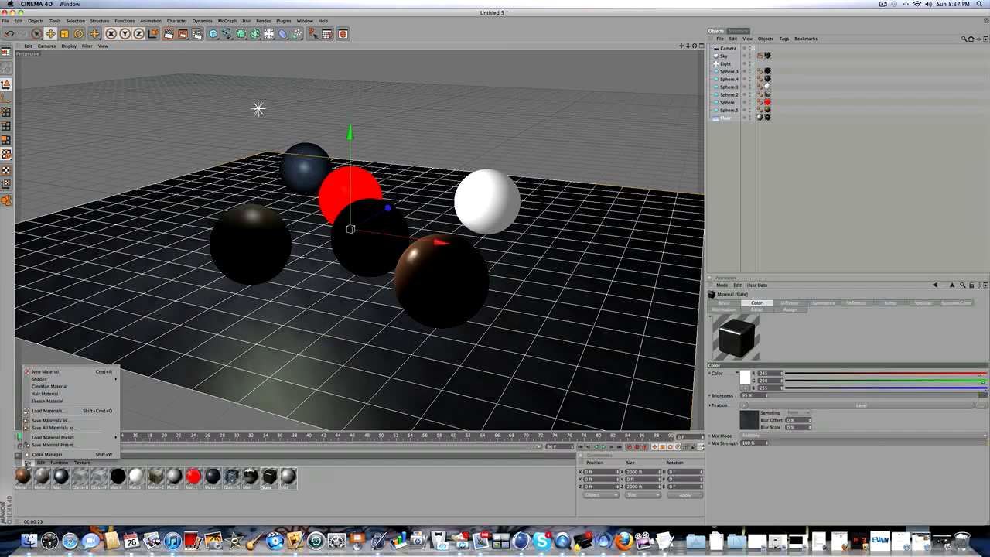
mouse_move(51, 437)
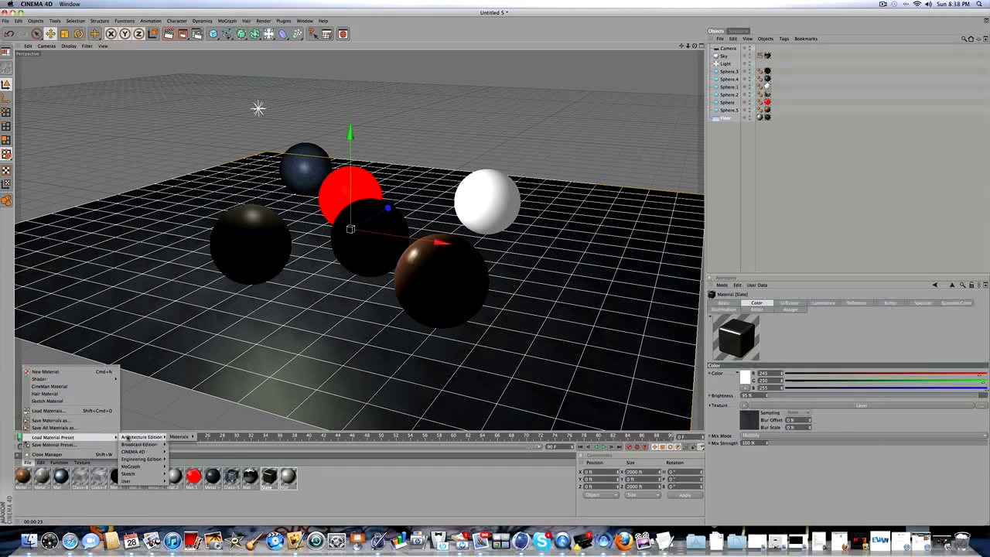
mouse_move(177, 438)
mouse_move(226, 503)
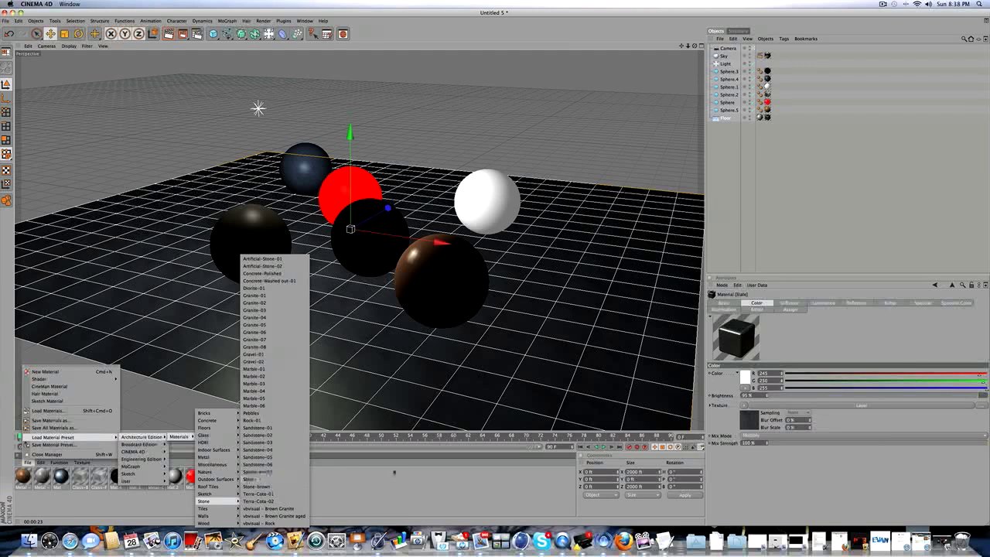
click(247, 478)
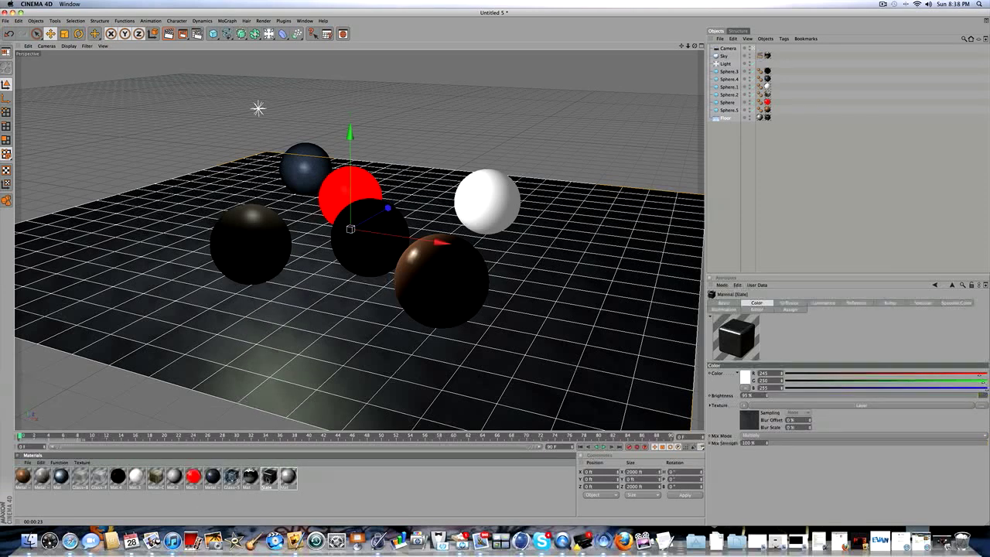
Open the Slate material for editing and examine its Luminance, Transparency and Reflection channels
double_click(269, 477)
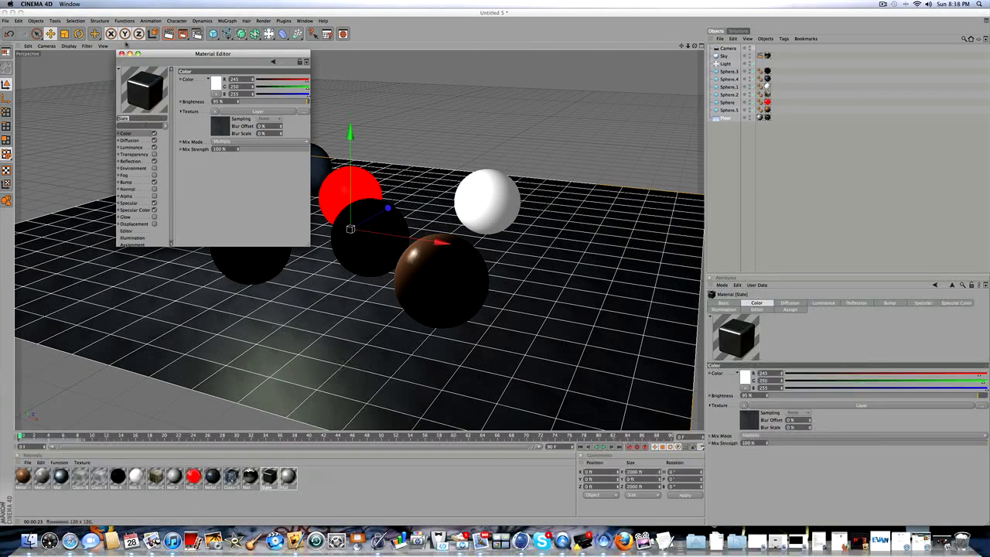
click(132, 146)
drag(173, 54, 475, 286)
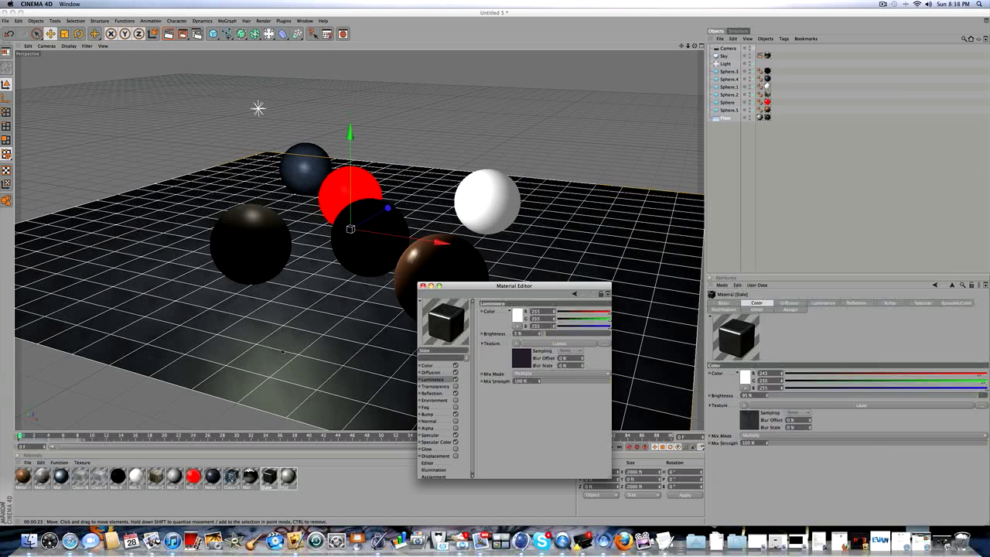
click(433, 392)
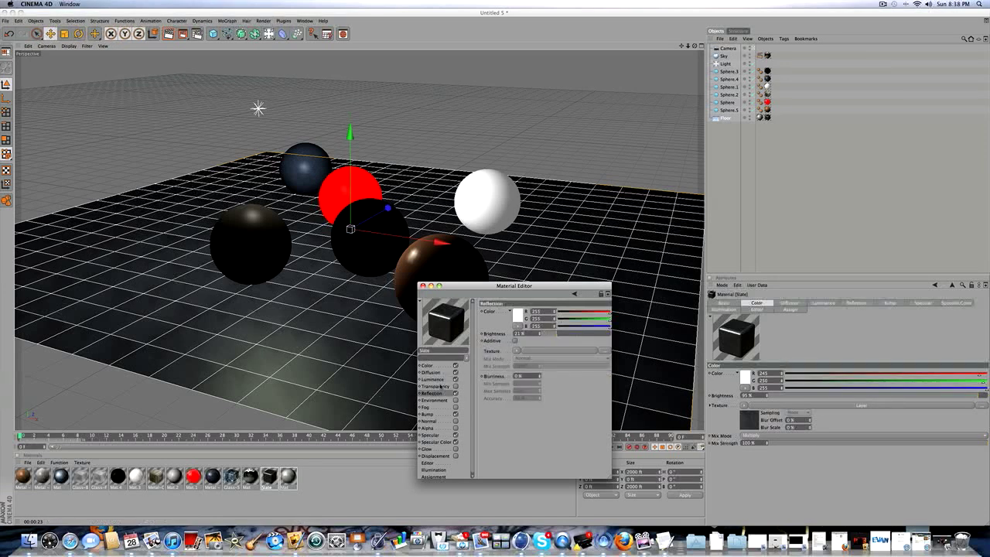
click(434, 379)
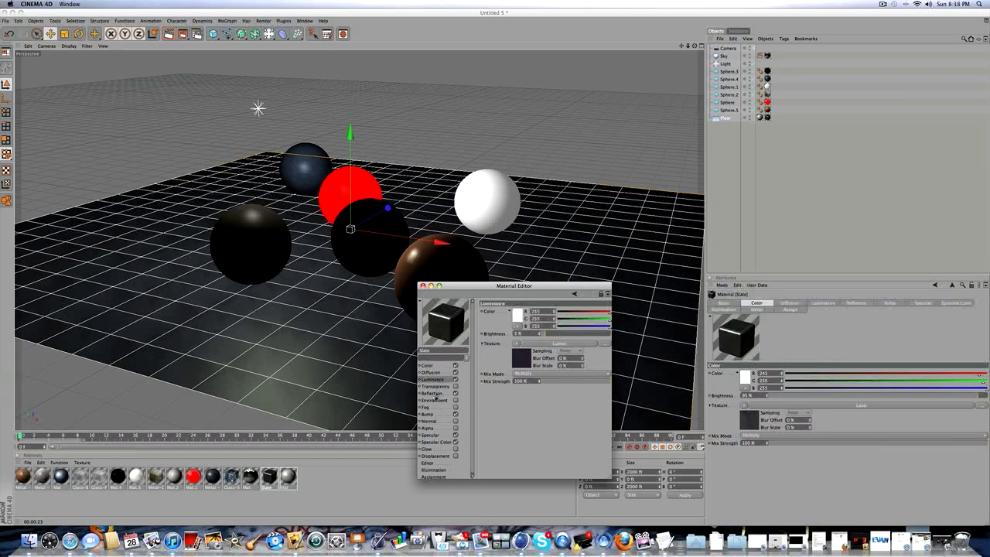
click(435, 386)
click(433, 393)
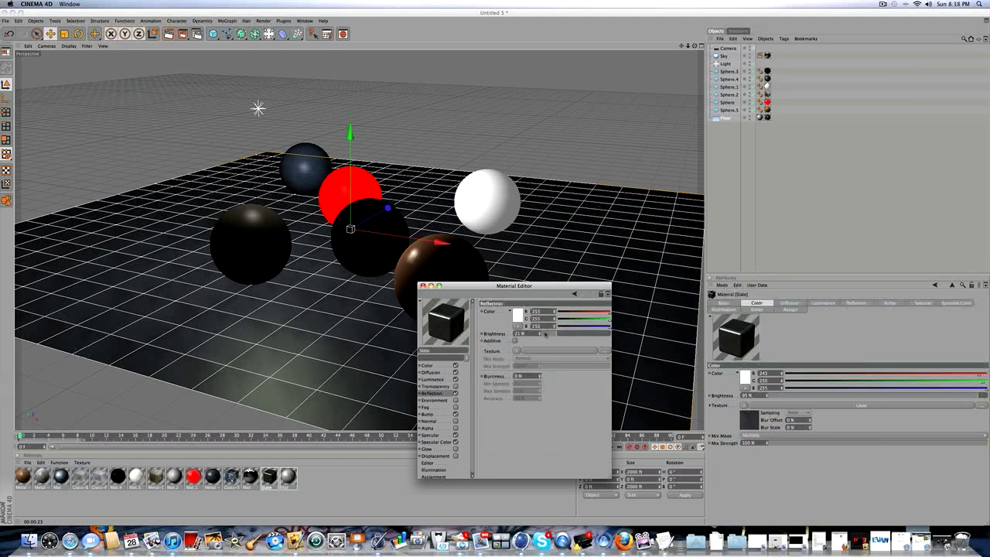
Examine the Slate material's Diffusion, Alpha and Specular channels, then close its editor
click(434, 373)
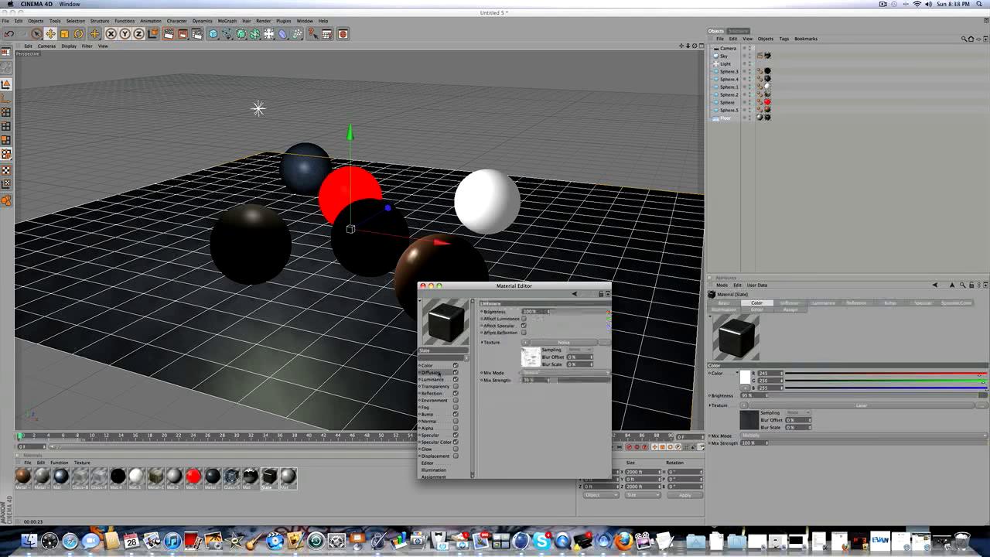
click(435, 378)
click(435, 386)
click(436, 429)
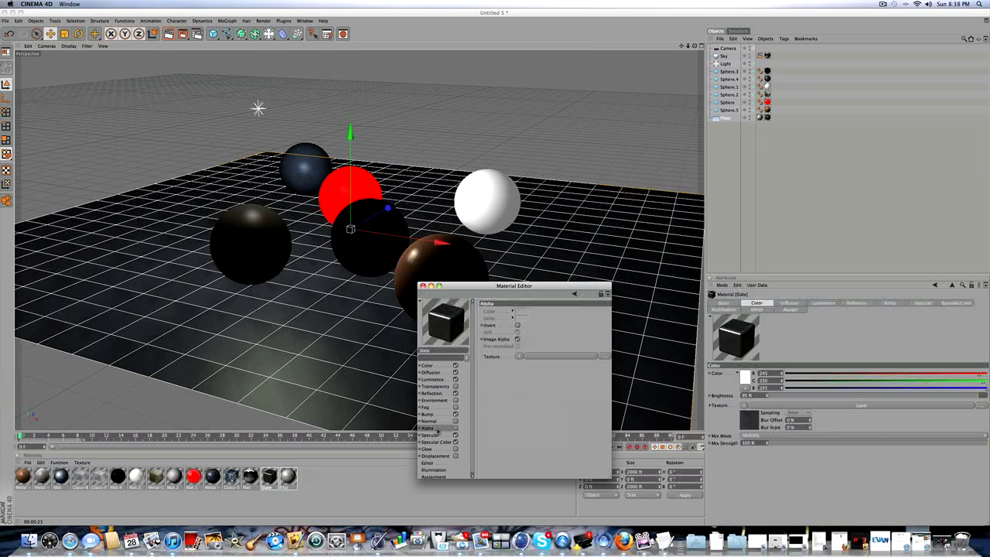
click(435, 442)
click(434, 435)
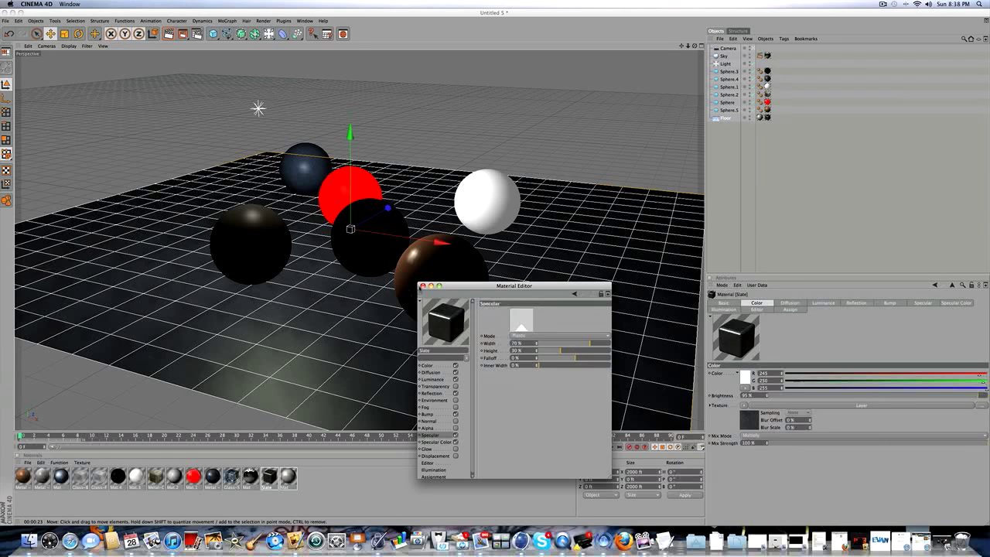
click(422, 286)
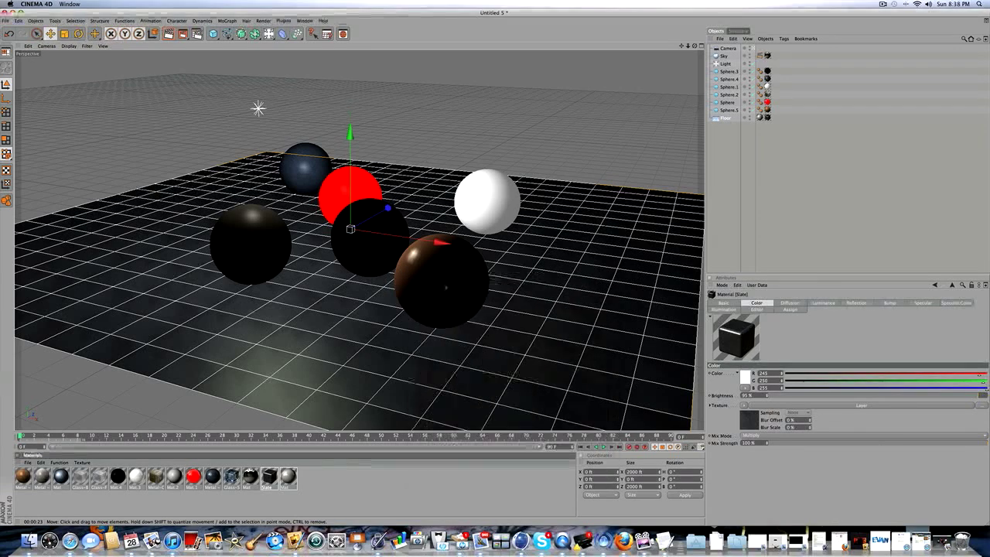
Select the floor and each sphere in turn to identify them in the scene, finishing with Sphere.3 selected
click(723, 119)
click(725, 110)
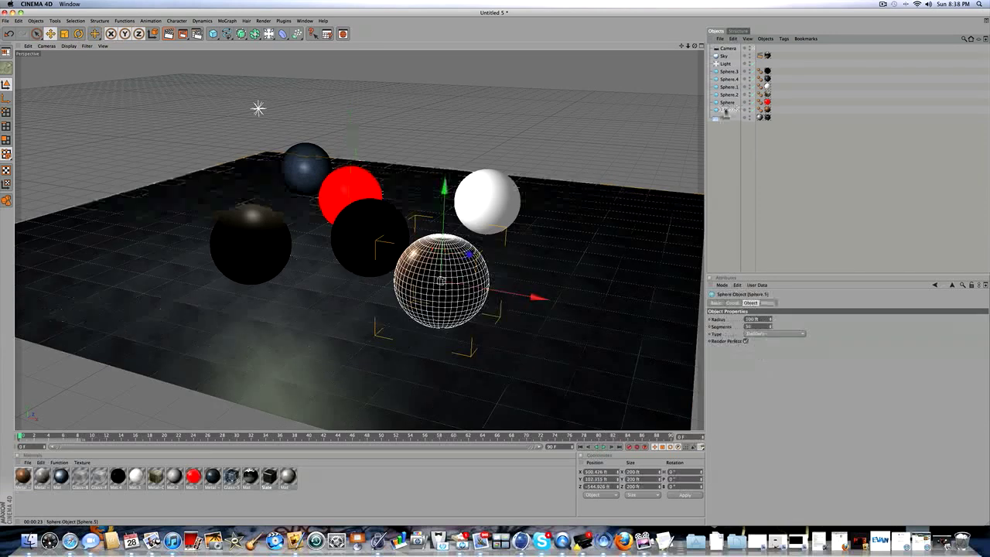
click(725, 102)
click(725, 94)
click(725, 86)
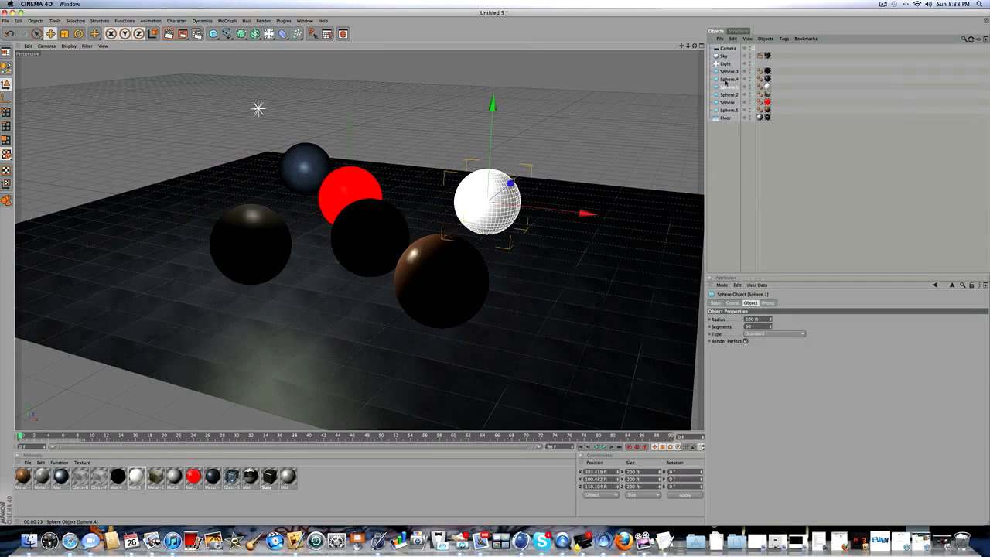
click(725, 79)
click(725, 71)
click(726, 79)
click(725, 94)
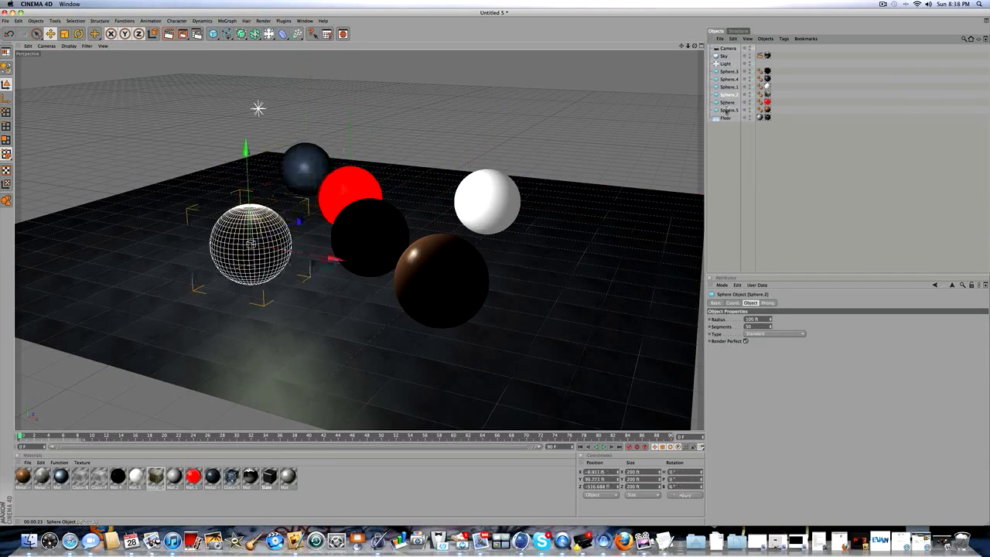
click(726, 109)
click(725, 102)
click(726, 94)
click(725, 86)
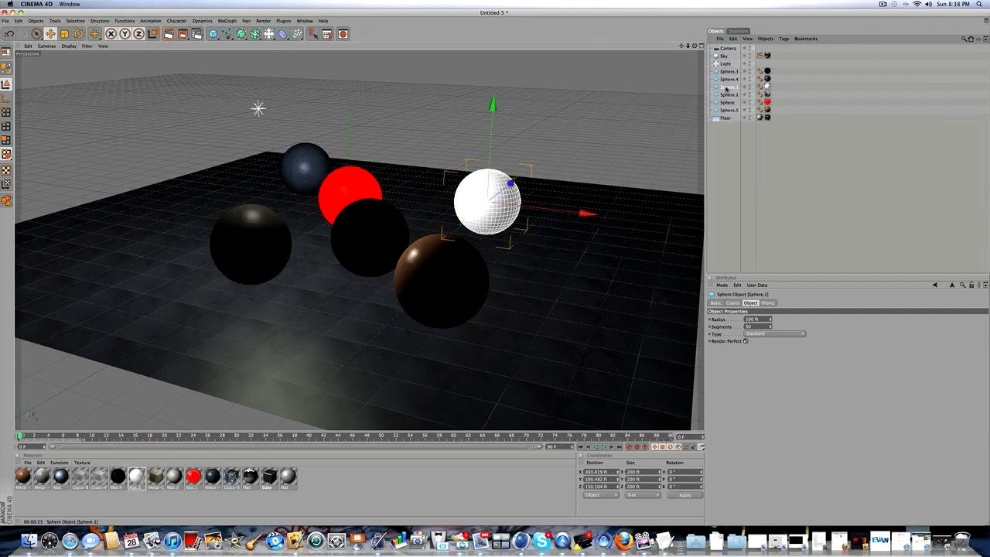
click(725, 79)
click(725, 71)
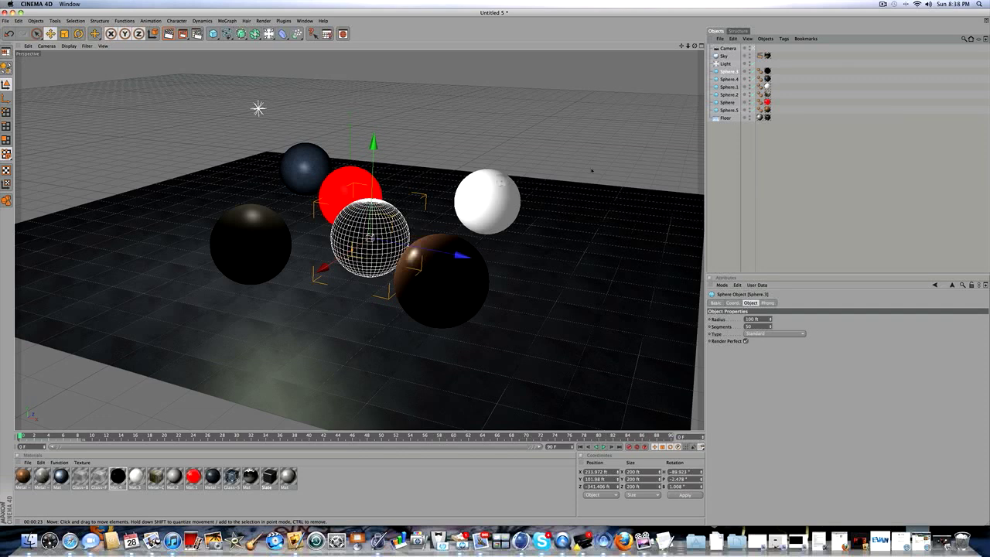
click(728, 141)
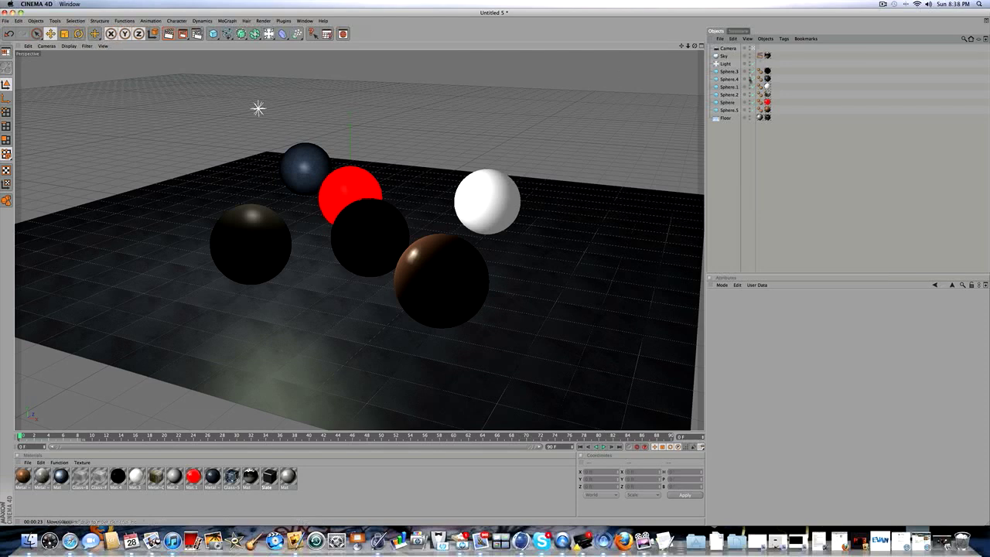
click(725, 71)
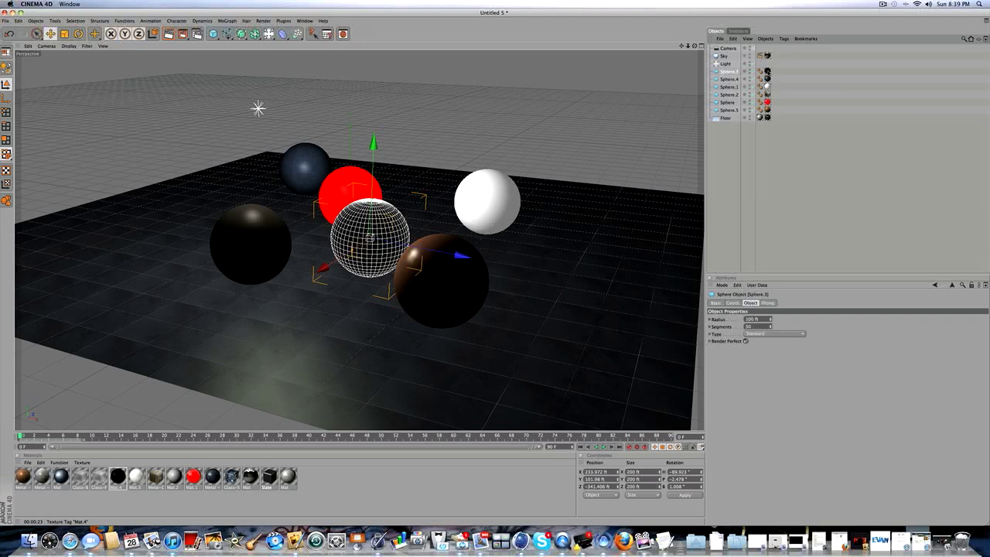
Identify Sphere.4 in the scene and examine its texture tag and the color settings of its Metal – Lead material
click(767, 79)
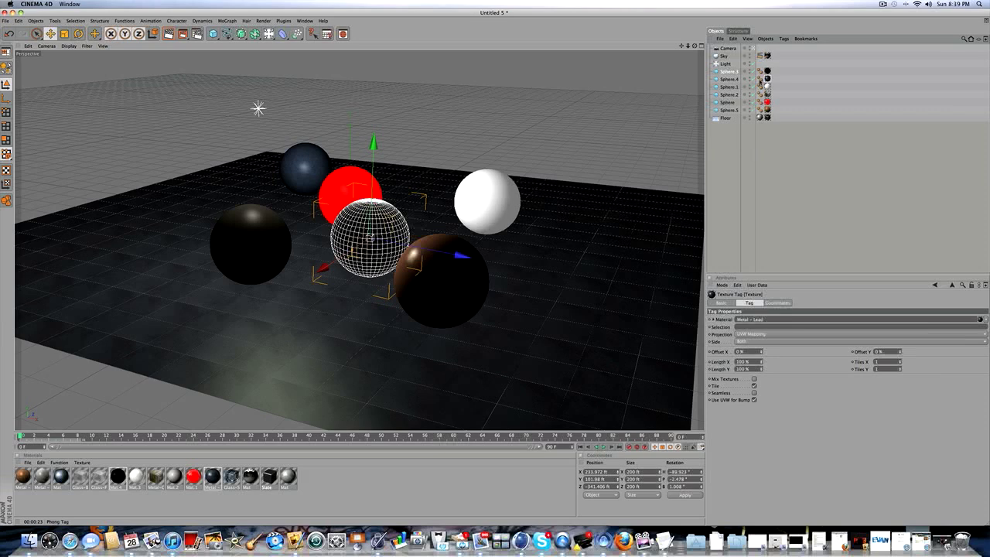
click(736, 79)
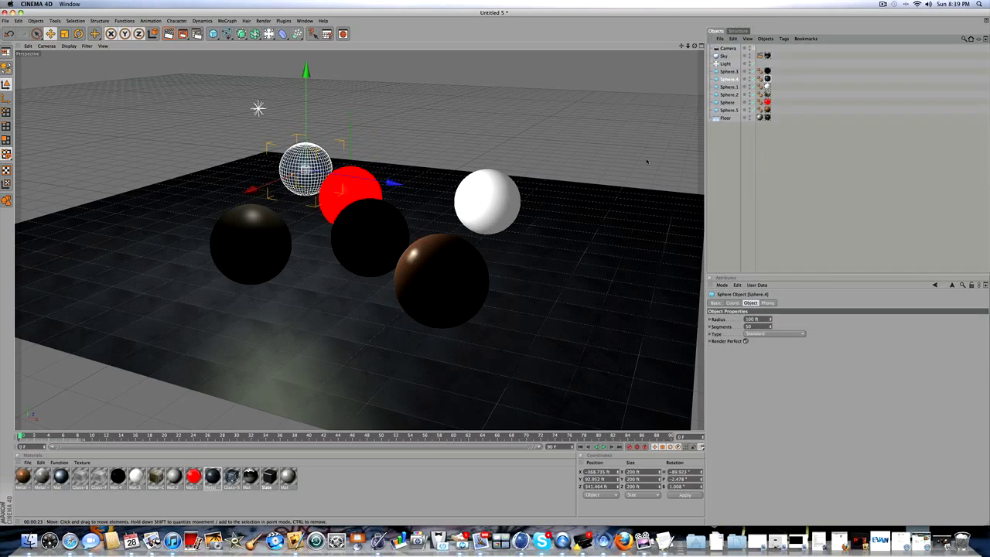
scroll(646, 160, up, 2)
scroll(268, 426, down, 4)
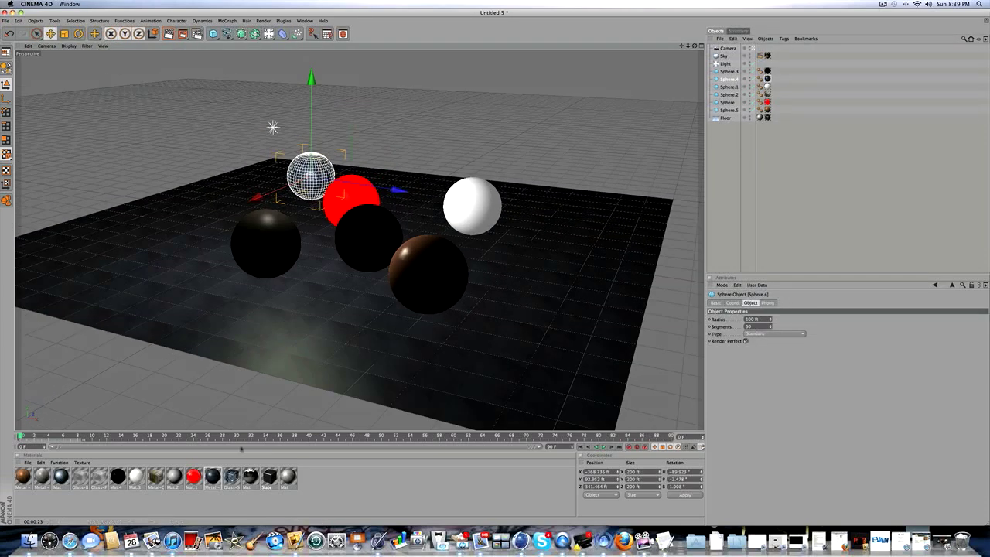
click(212, 476)
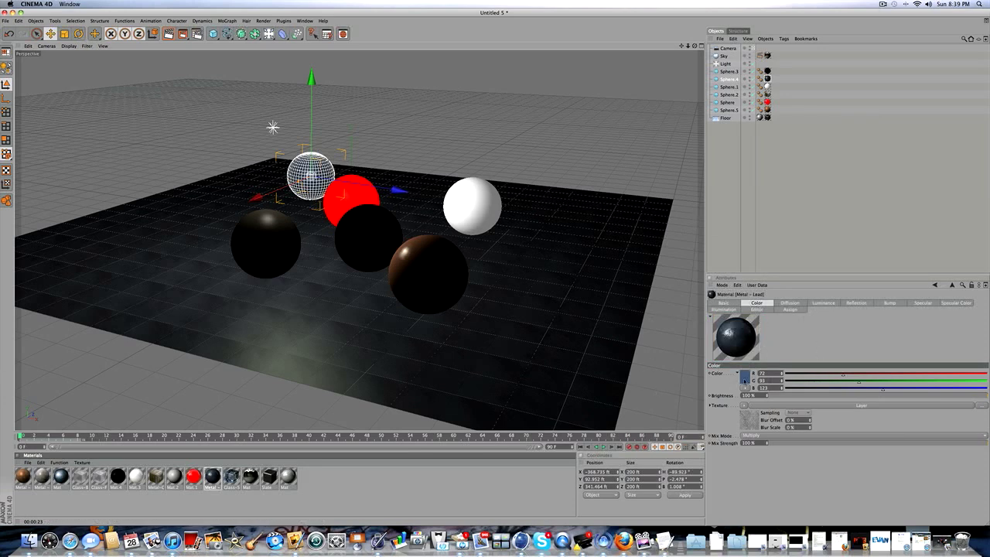
click(722, 138)
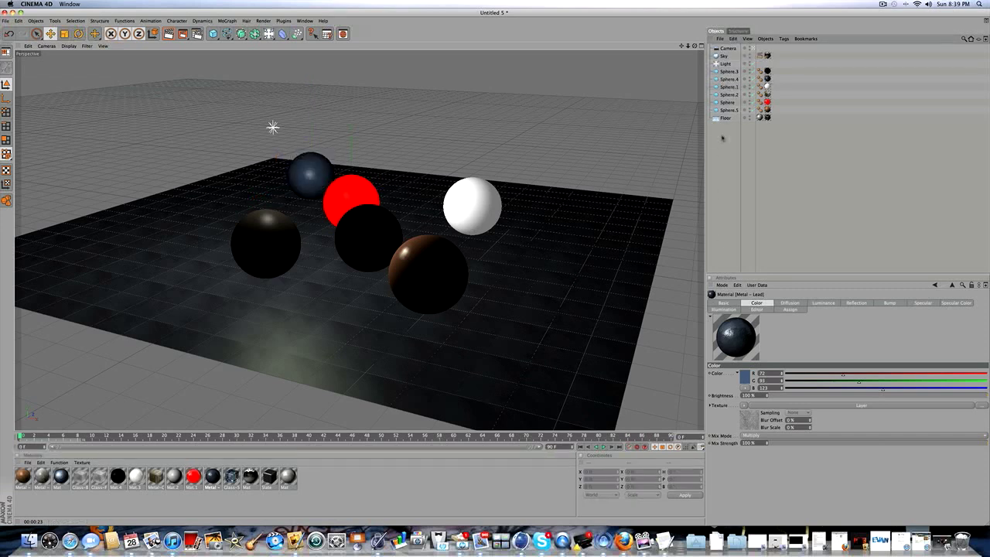
Look through the Architecture Edition material preset categories, then leave them without loading a preset
click(28, 462)
mouse_move(85, 437)
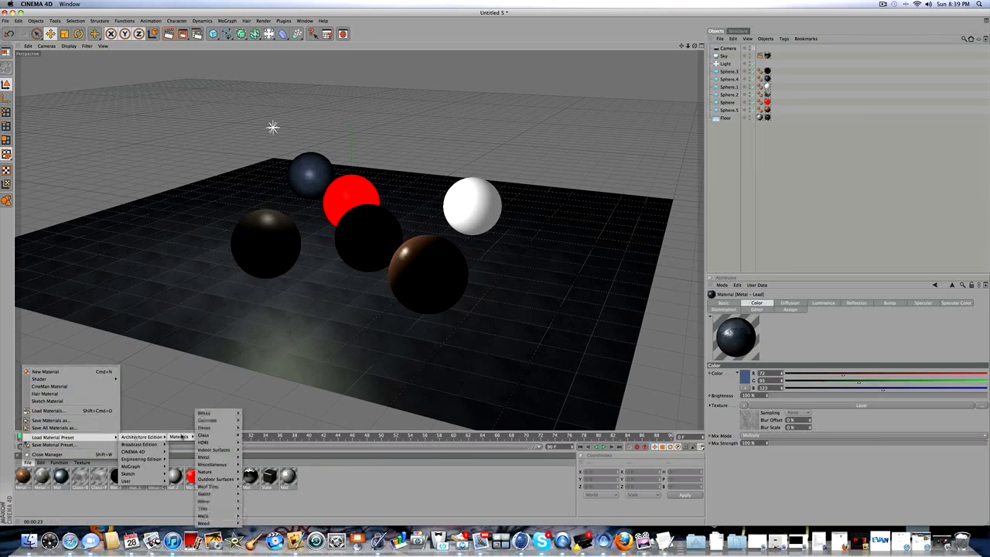
click(356, 480)
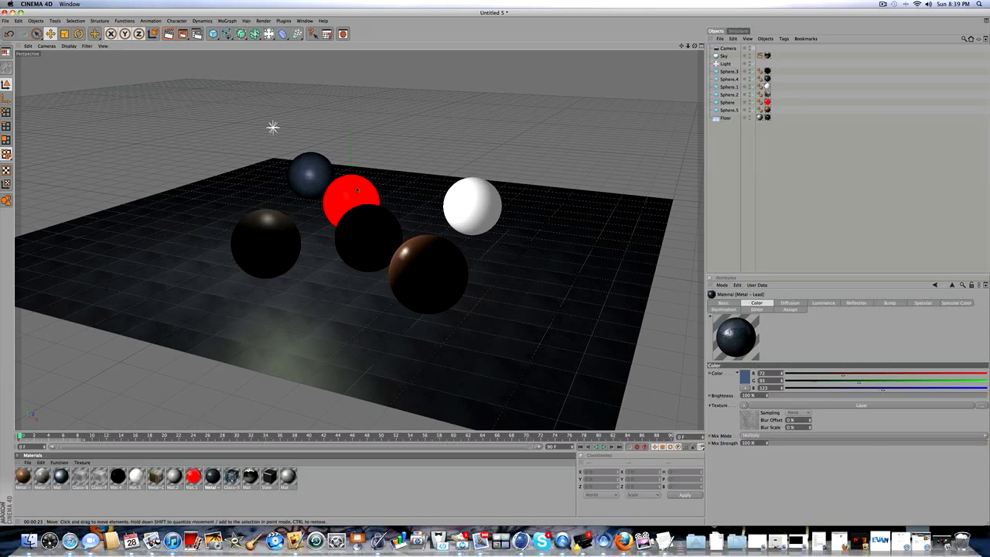
click(28, 462)
mouse_move(87, 437)
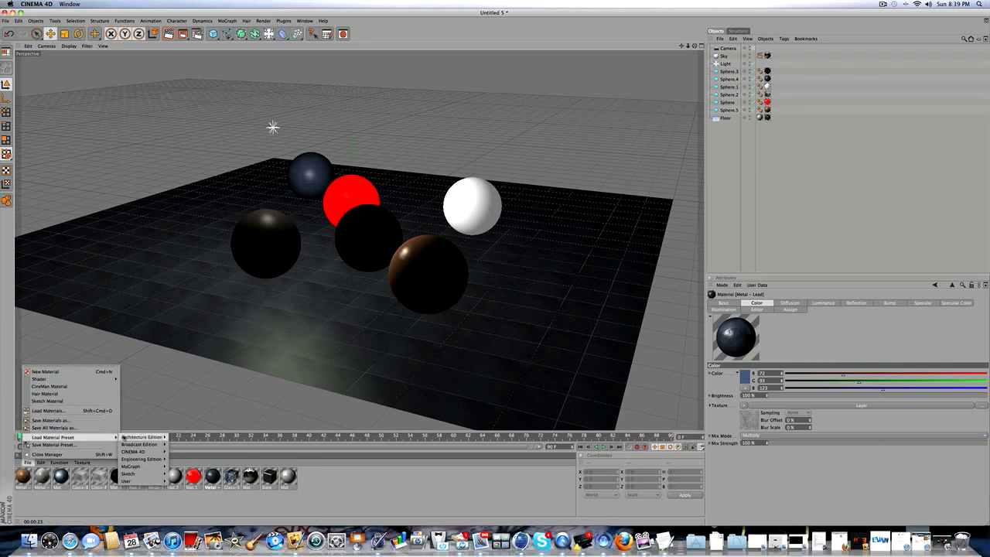
mouse_move(158, 438)
click(388, 492)
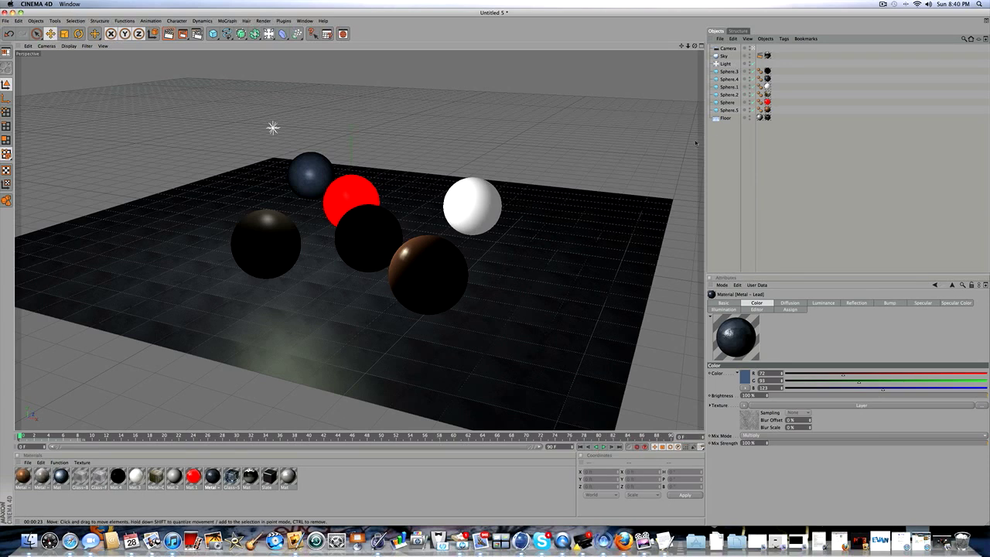
Move the light along the X axis to about -60 ft and check its placement above the spheres
click(724, 65)
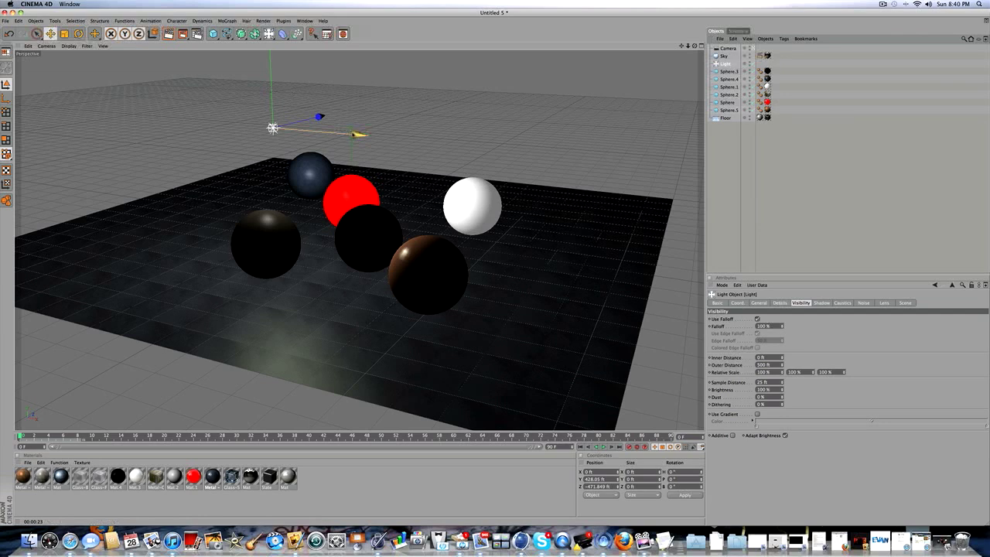
mouse_move(356, 135)
mouse_down()
mouse_move(268, 123)
mouse_move(337, 133)
mouse_up()
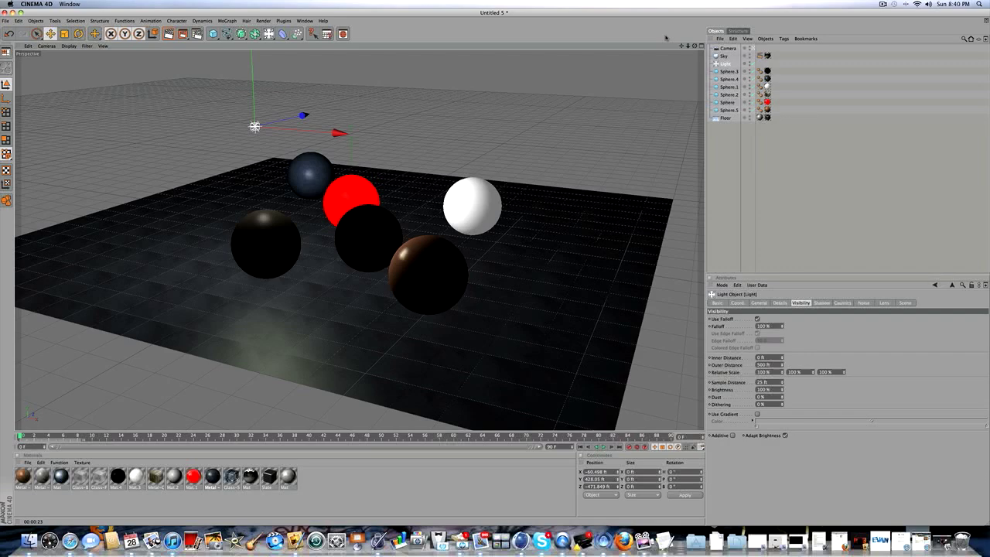
mouse_move(695, 45)
mouse_down()
mouse_move(685, 60)
mouse_move(688, 35)
mouse_move(703, 56)
mouse_move(694, 37)
mouse_move(694, 47)
mouse_up()
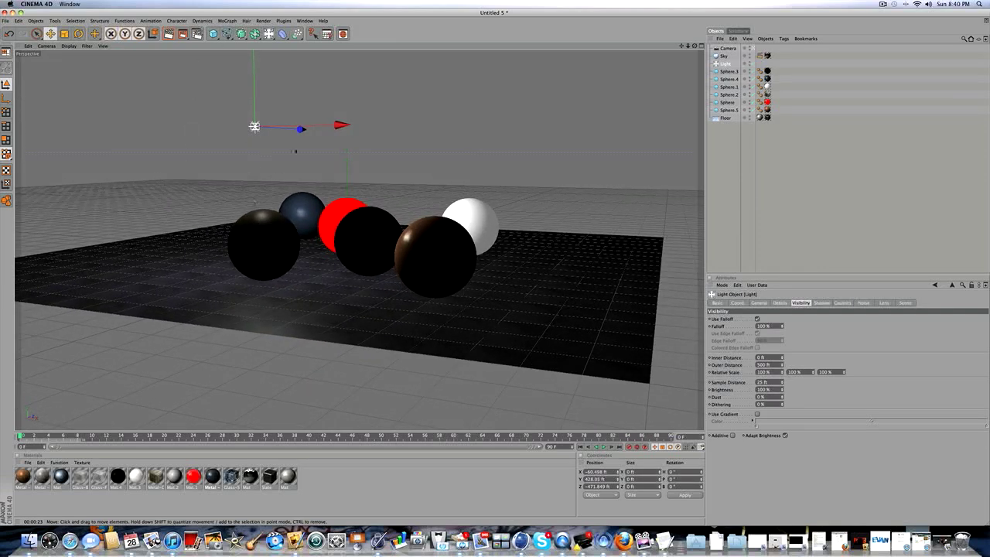
drag(694, 47, 694, 47)
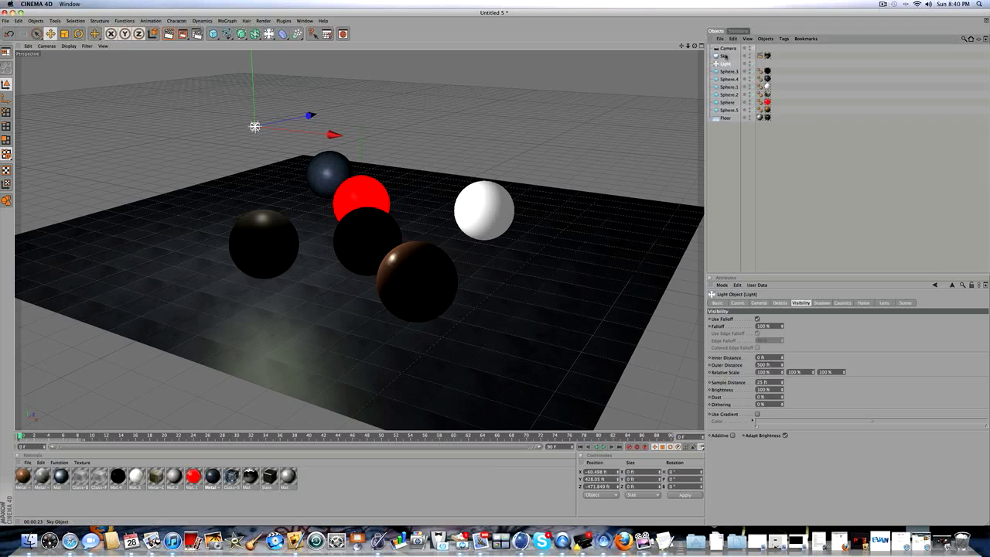
Select the Sky and Sphere.3 in turn and look over the primitive objects available, including Sphere, without adding one
click(725, 55)
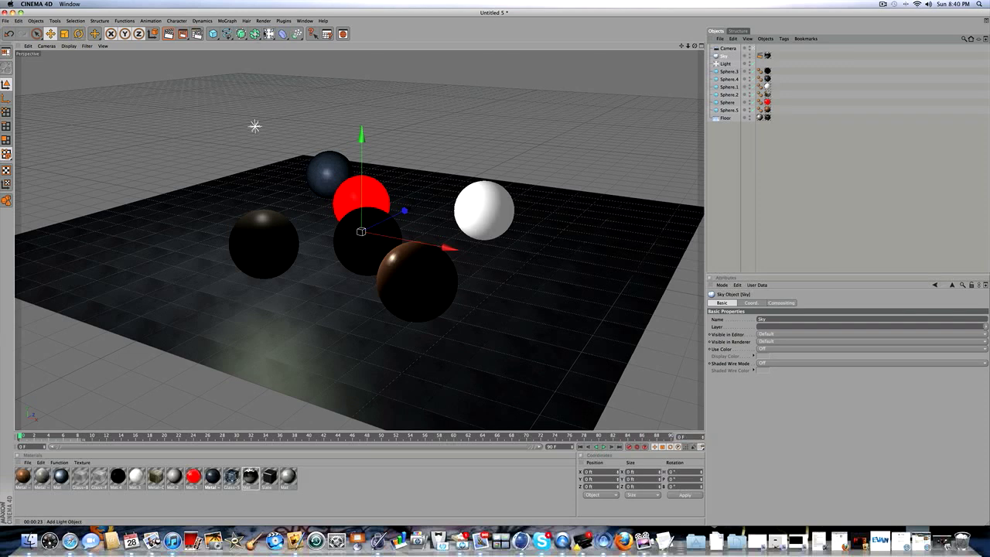
click(268, 34)
click(728, 71)
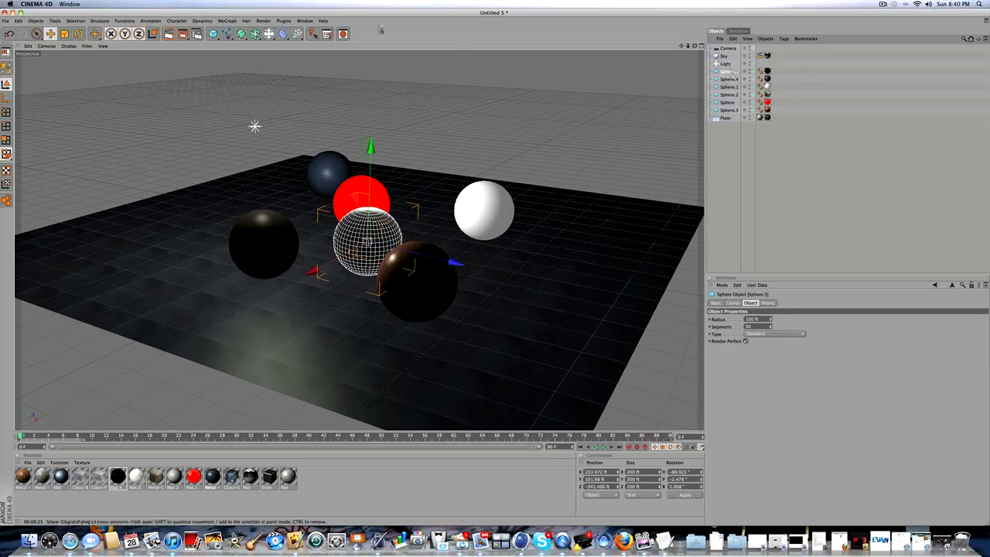
click(214, 33)
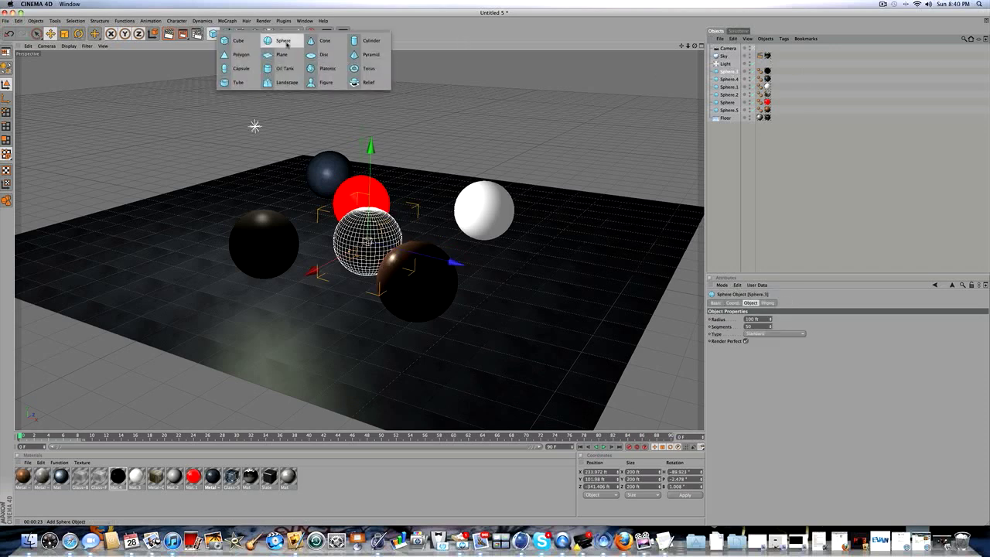
drag(287, 45, 469, 38)
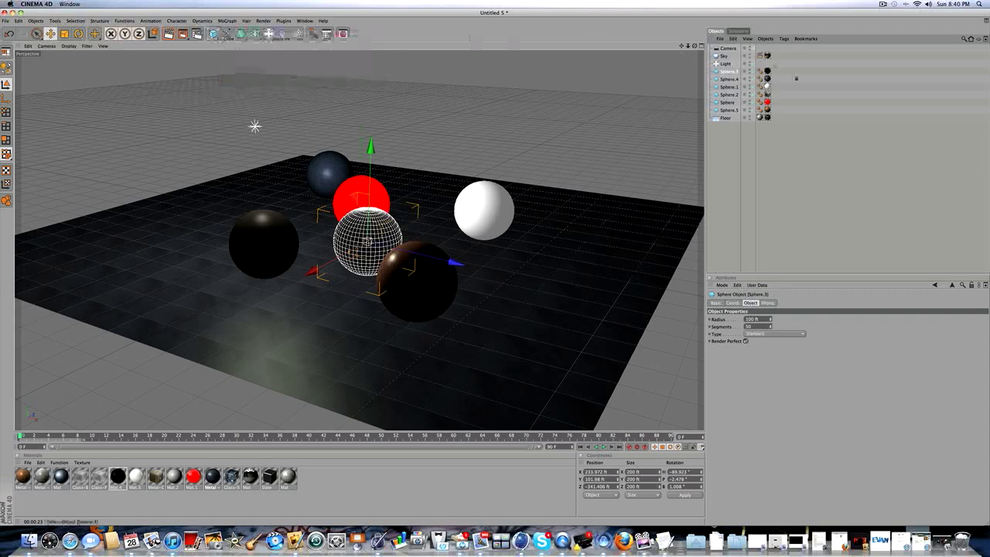
Set the segments of Sphere.5, the brown metal sphere, to 50
click(728, 79)
click(728, 94)
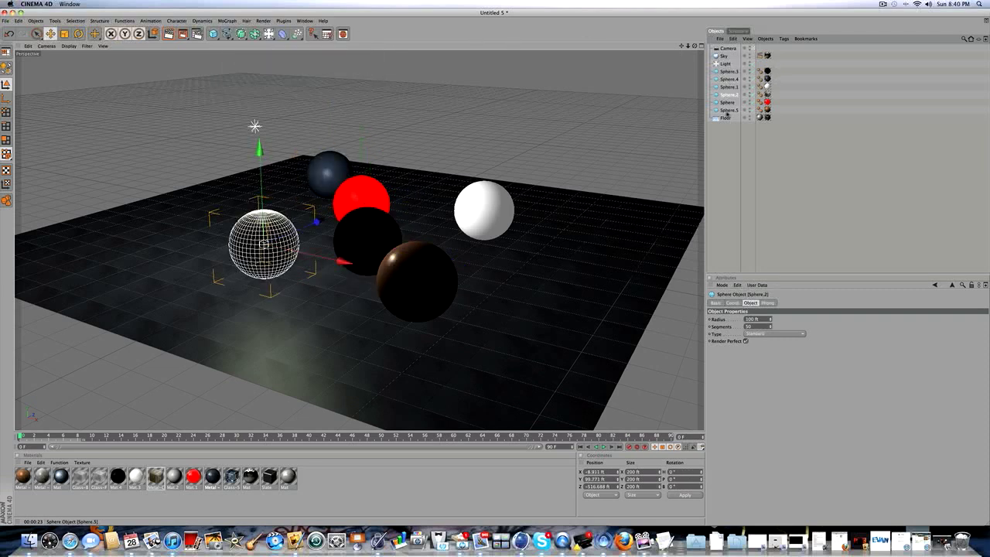
click(727, 110)
text(50)
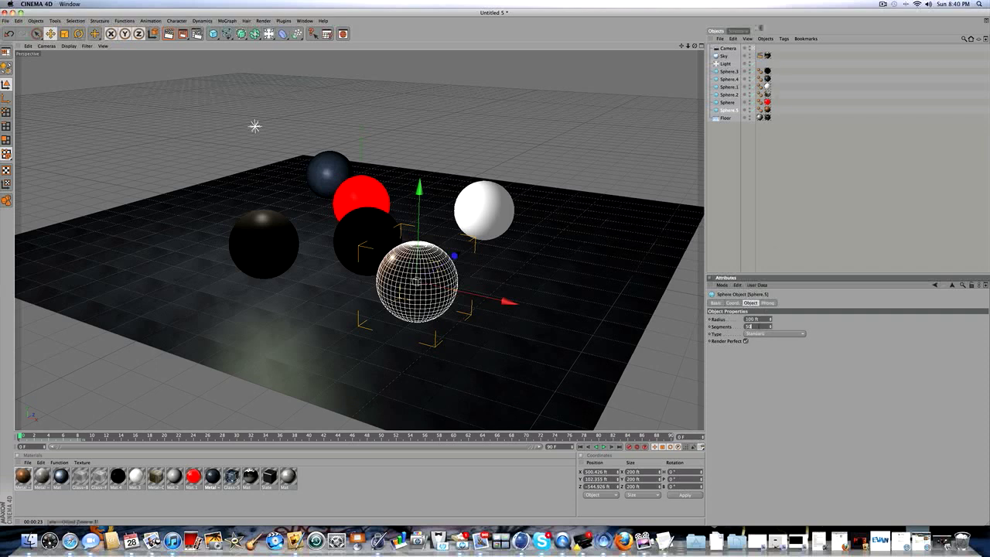
key(Return)
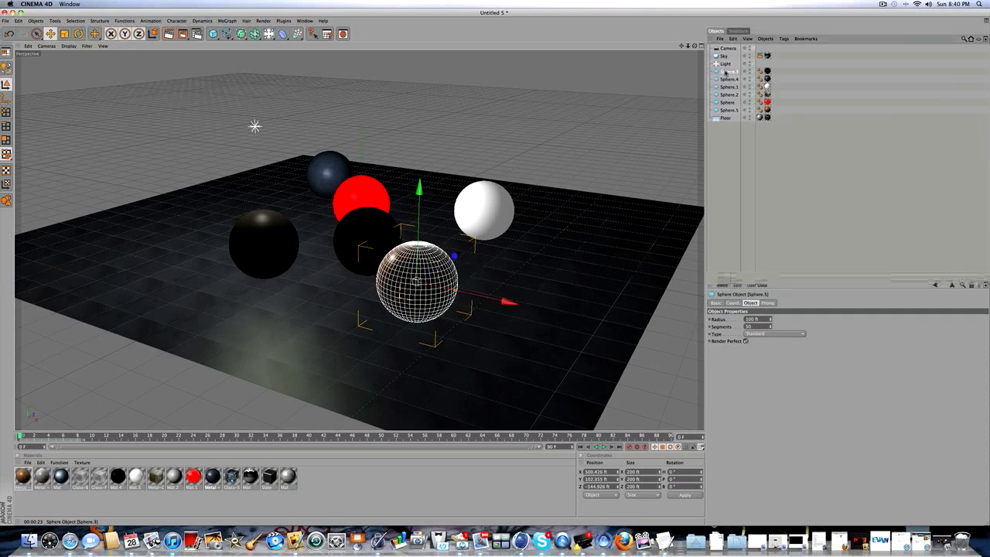
Select the light, each of the spheres and the floor in turn to identify them, then clear the selection
click(724, 65)
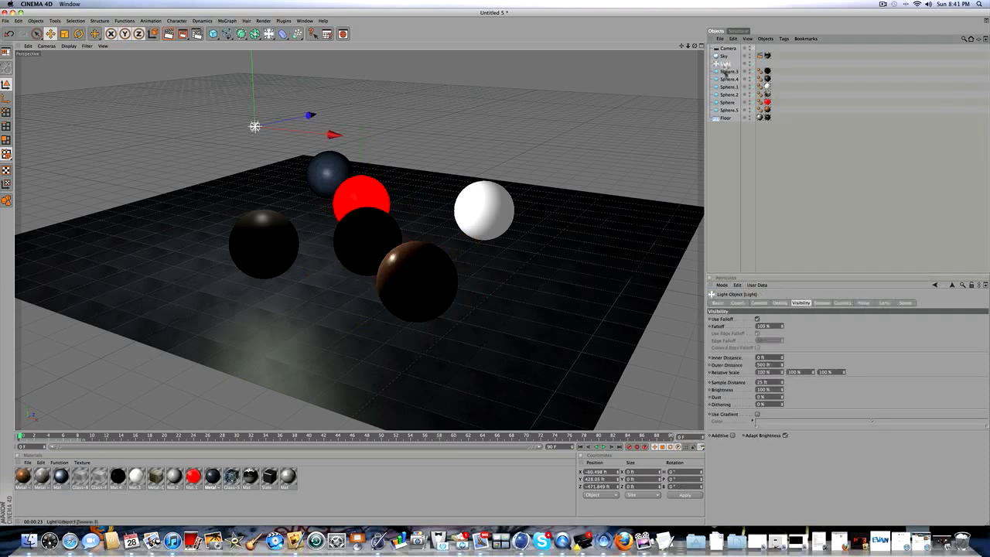
click(727, 71)
click(727, 79)
click(728, 95)
click(727, 86)
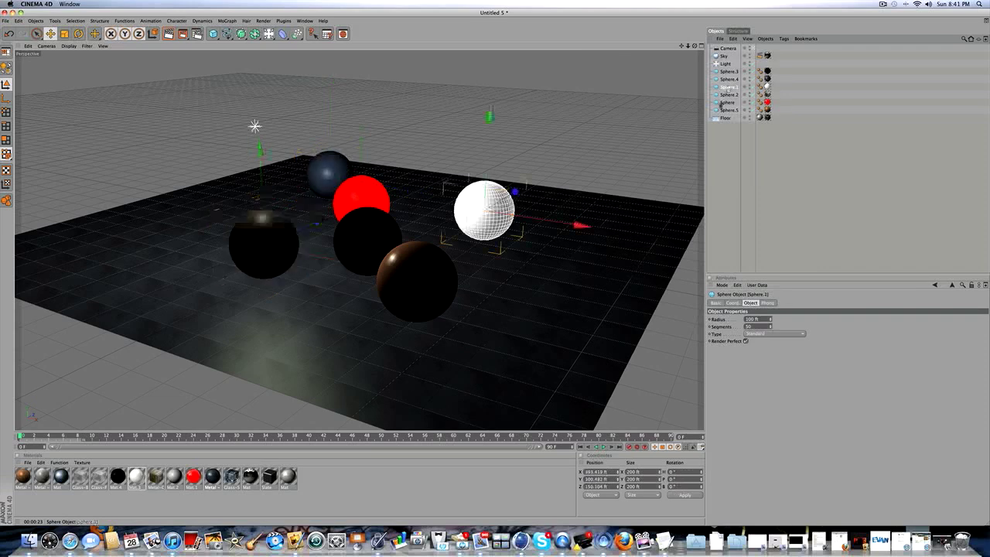
click(725, 110)
click(721, 103)
key(Up)
key(Up)
key(Up)
key(Up)
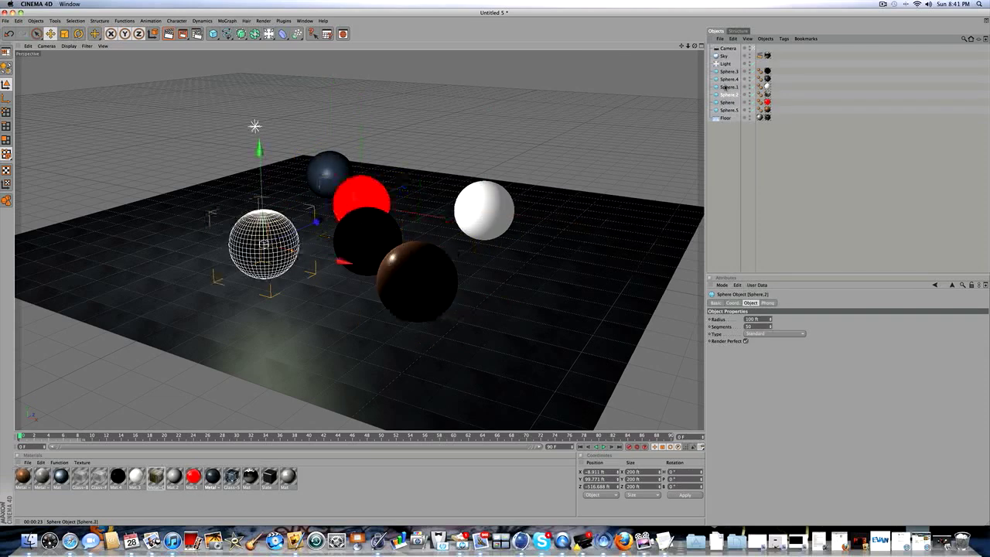
click(721, 119)
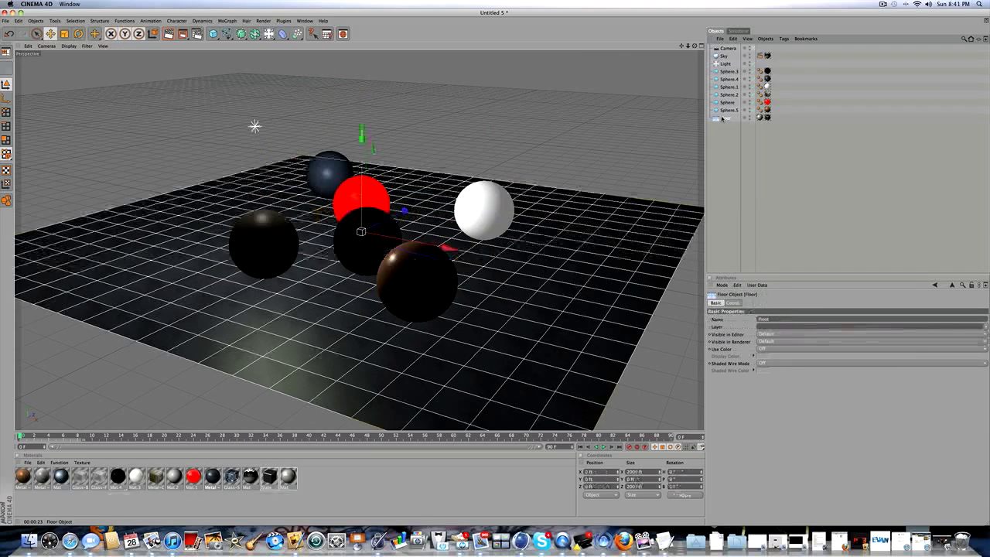
click(721, 130)
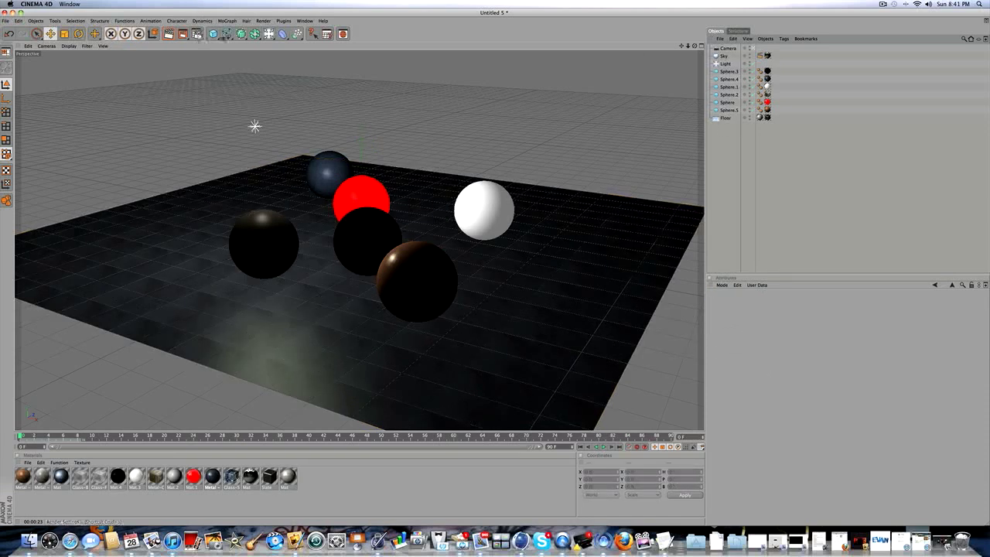
Select the light, then the Sky, and locate the Compositing tag among the CINEMA 4D tags available for the Sky
click(721, 65)
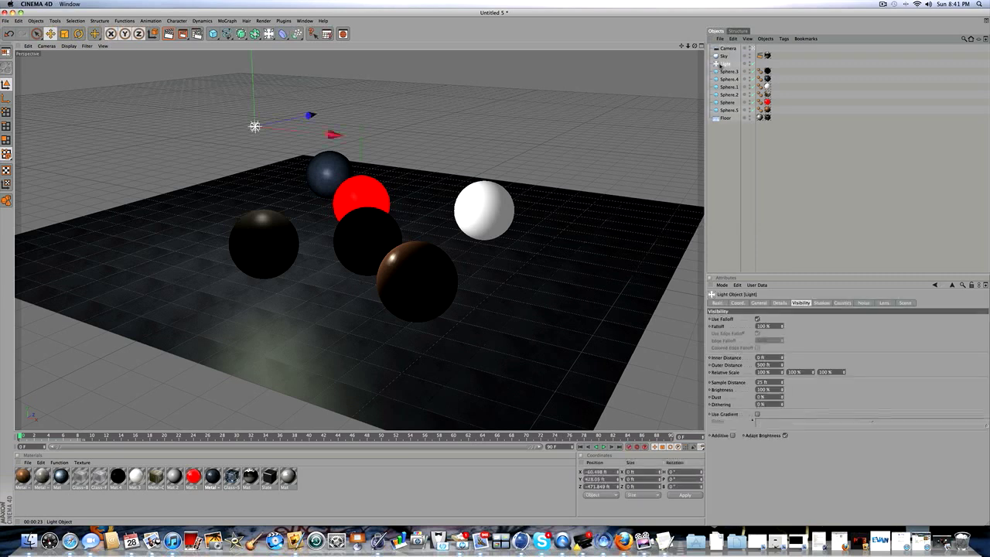
click(722, 57)
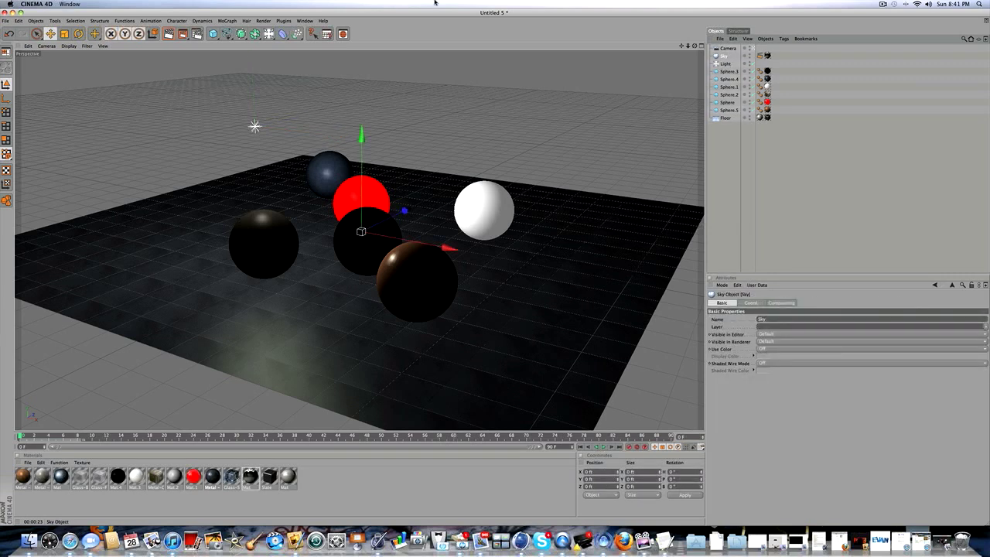
drag(255, 34, 420, 62)
right_click(730, 58)
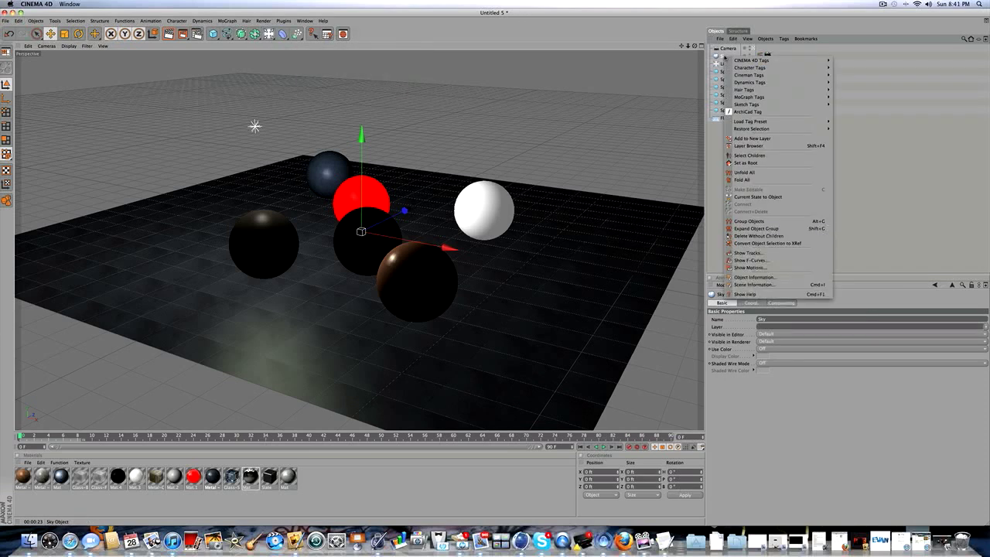
mouse_move(776, 60)
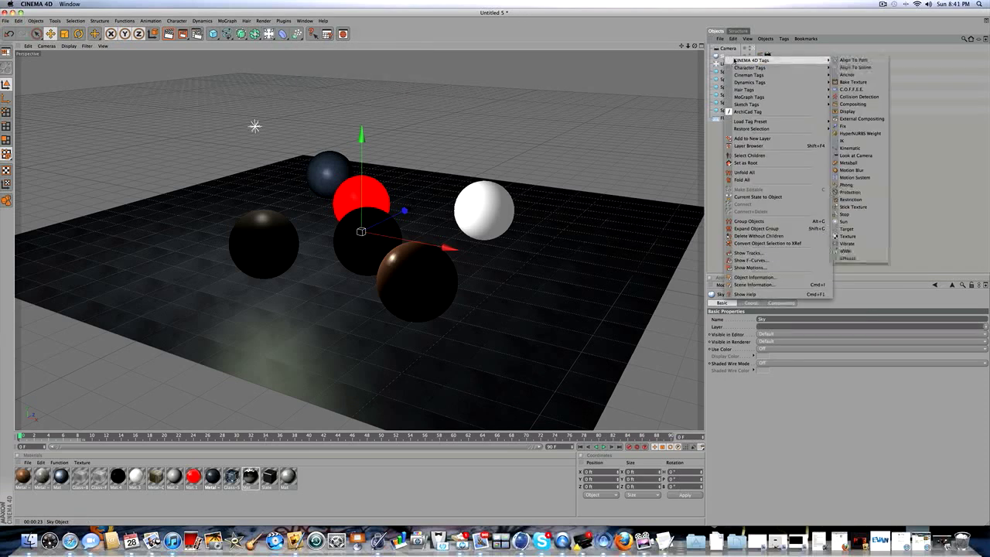
click(853, 105)
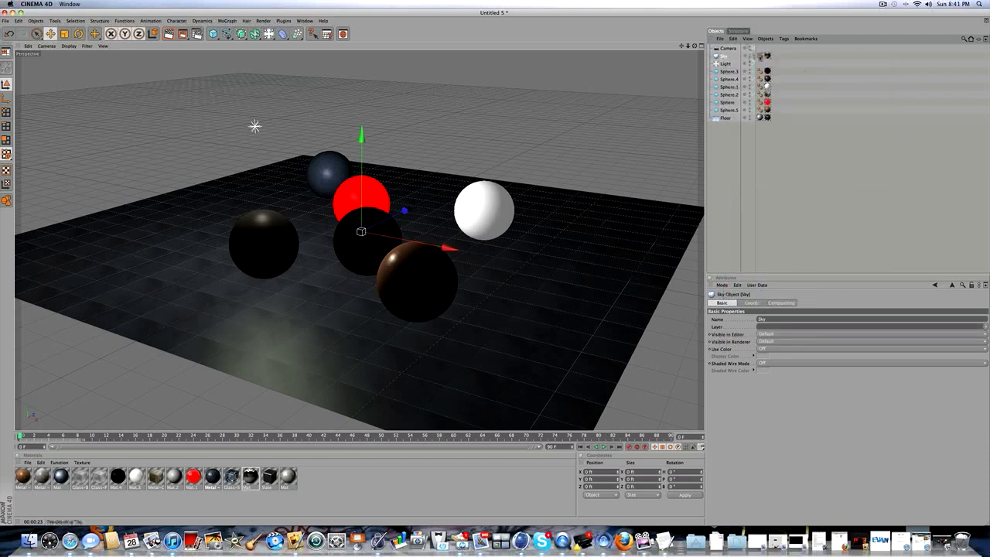
Examine the visibility options in the Sky's Compositing tag and the material settings in its texture tag
click(759, 56)
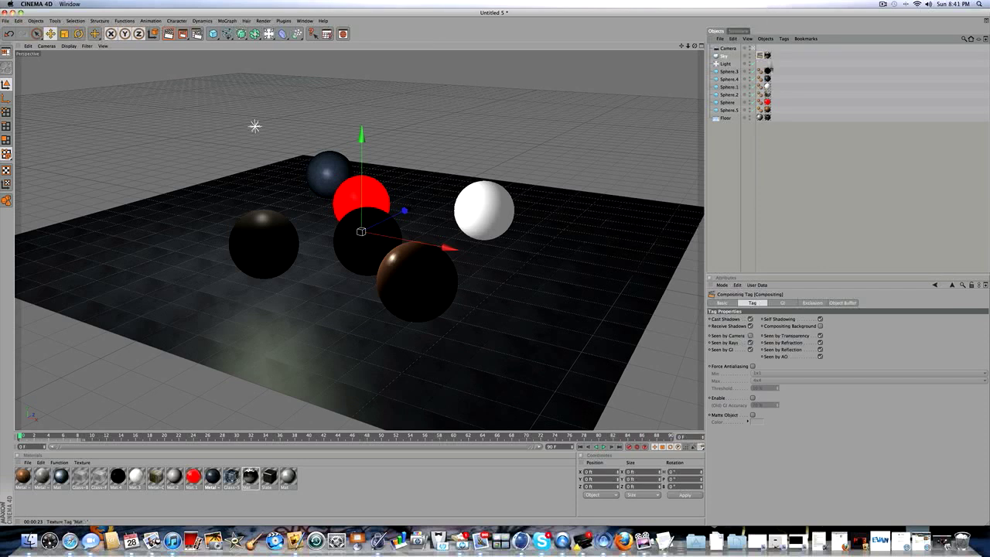
click(767, 55)
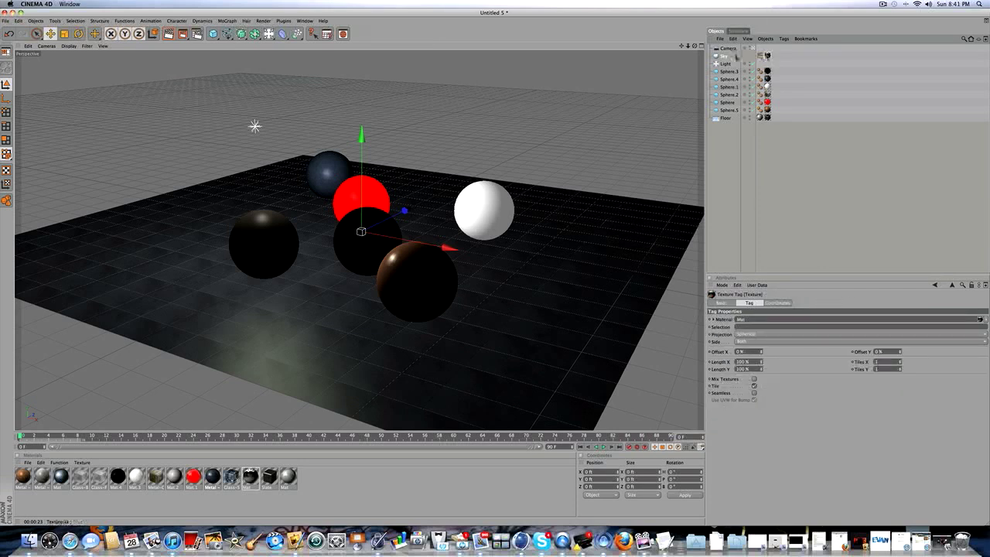
click(760, 55)
click(768, 56)
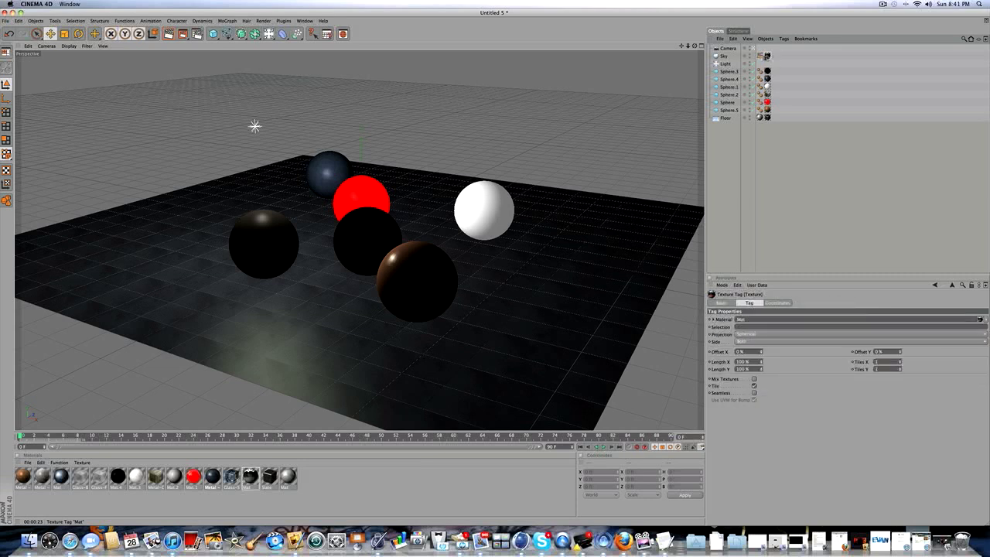
click(760, 55)
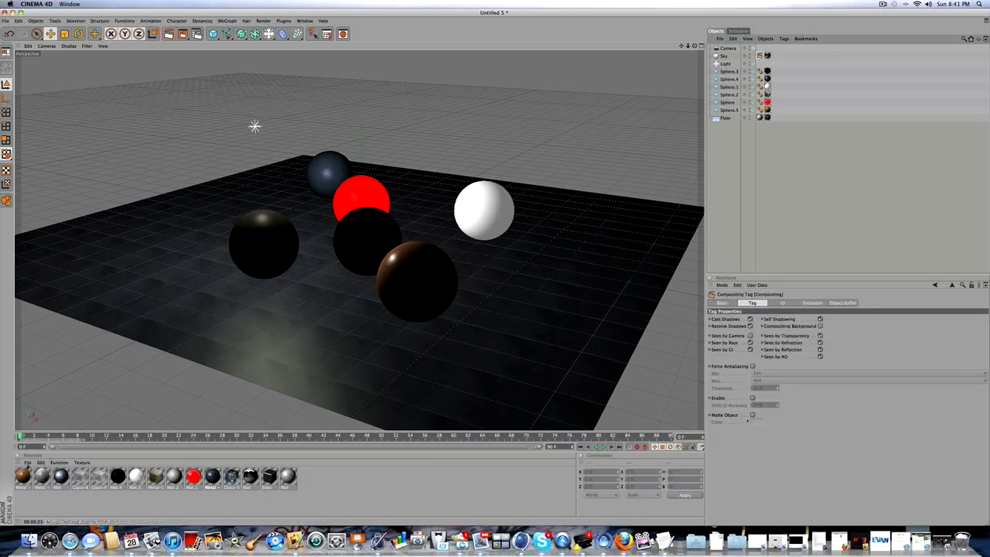
Browse the CINEMA 4D material presets to locate the HDRI materials, and leave the list without loading one
click(28, 463)
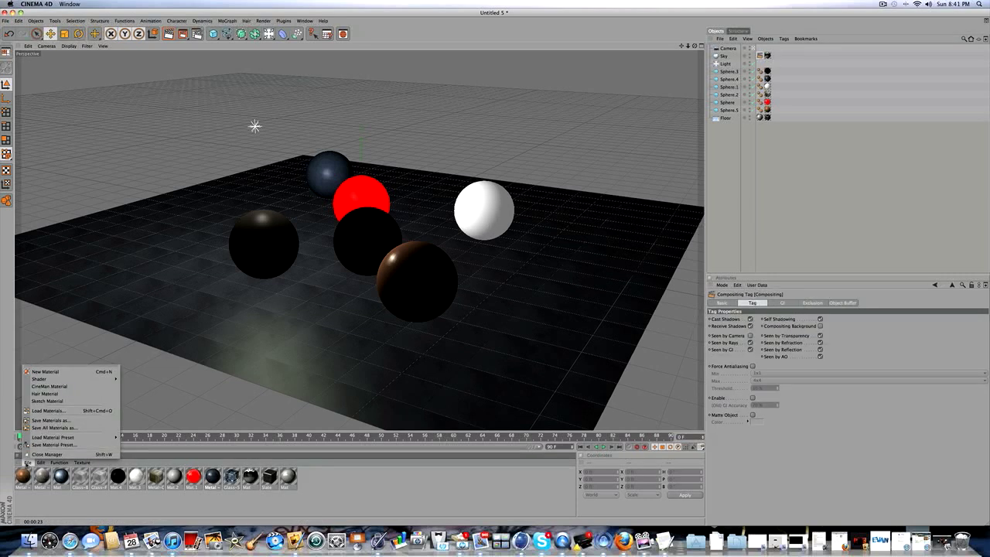
mouse_move(30, 438)
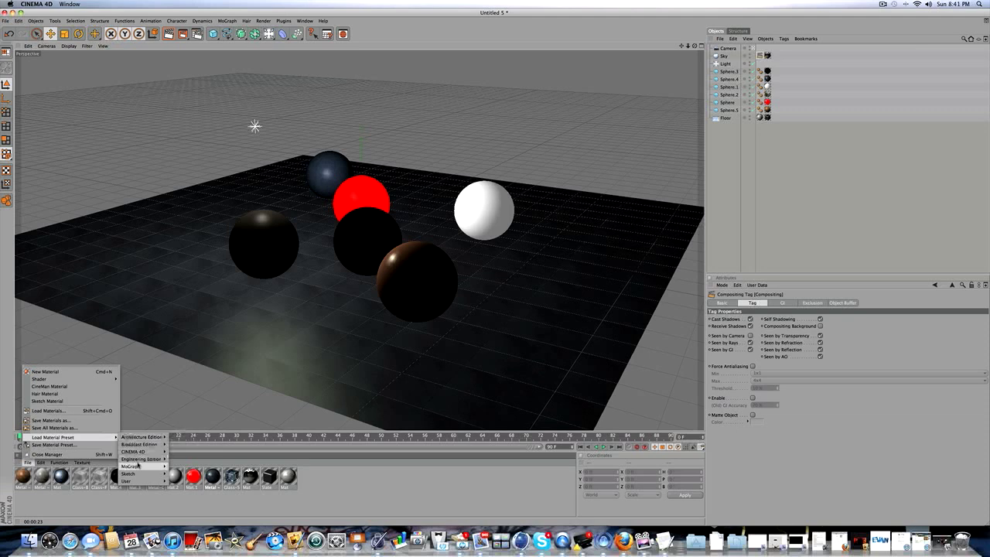
mouse_move(143, 460)
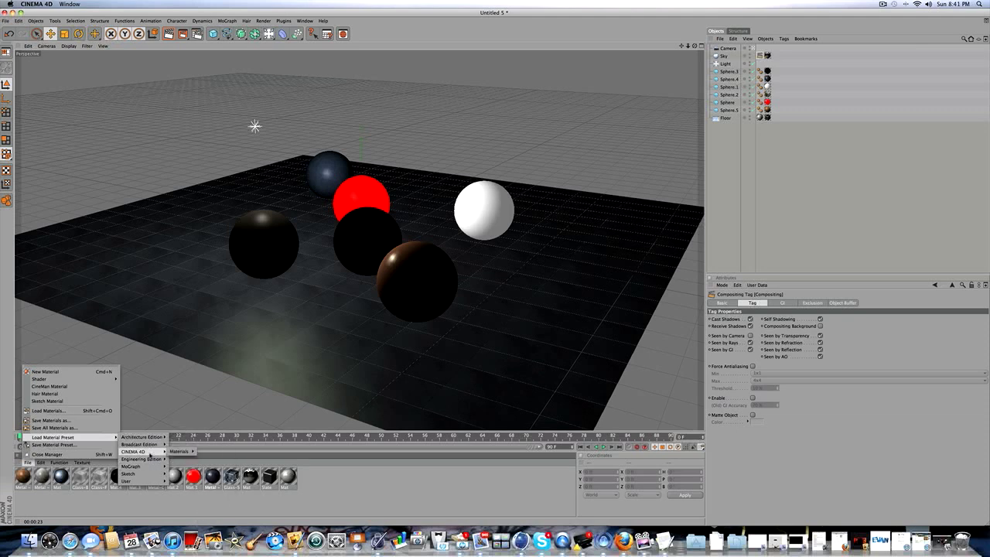
mouse_move(180, 451)
mouse_move(205, 493)
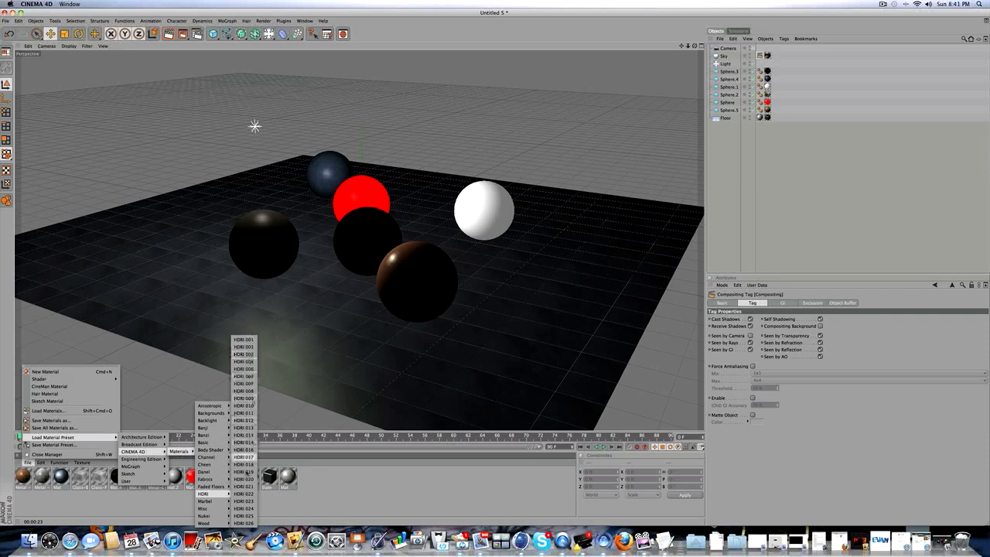
mouse_move(222, 470)
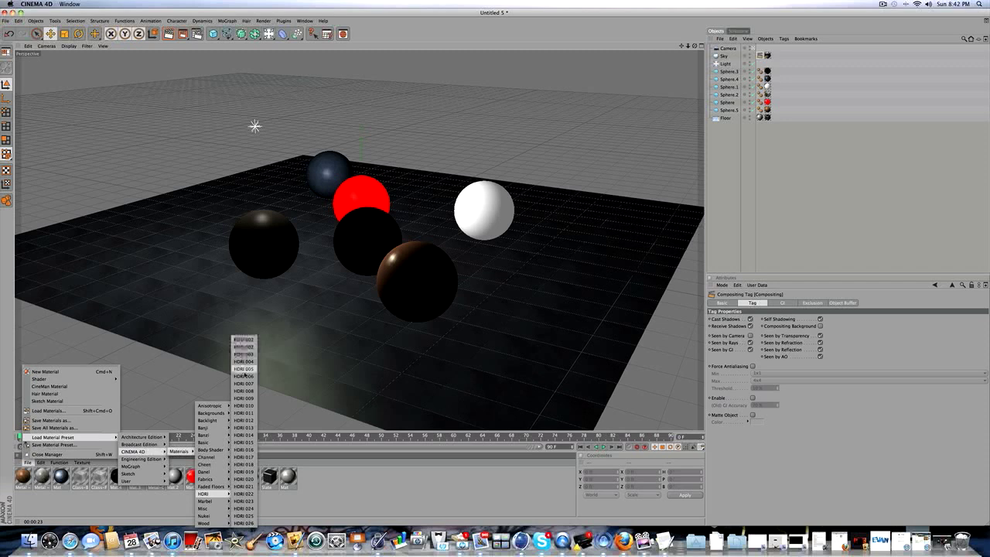
click(340, 485)
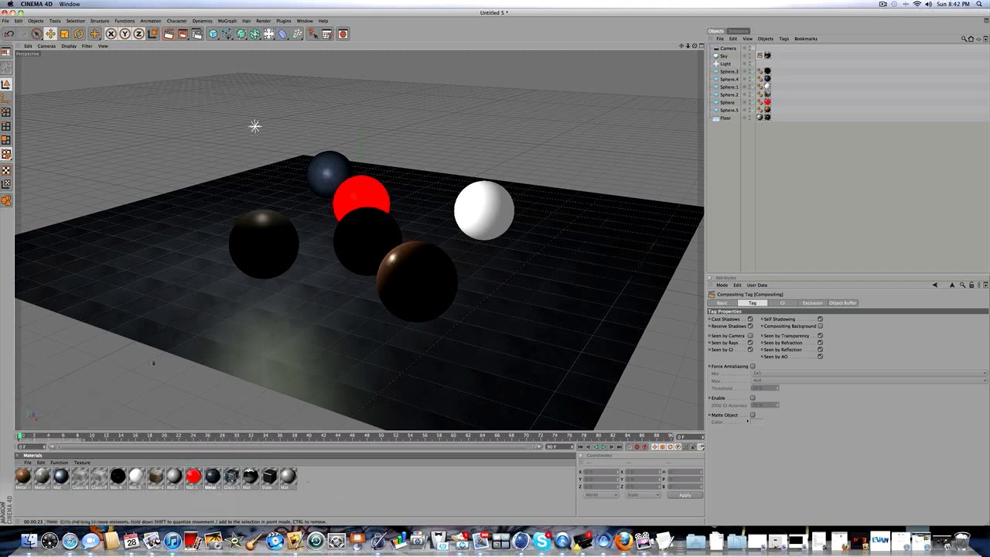
click(27, 462)
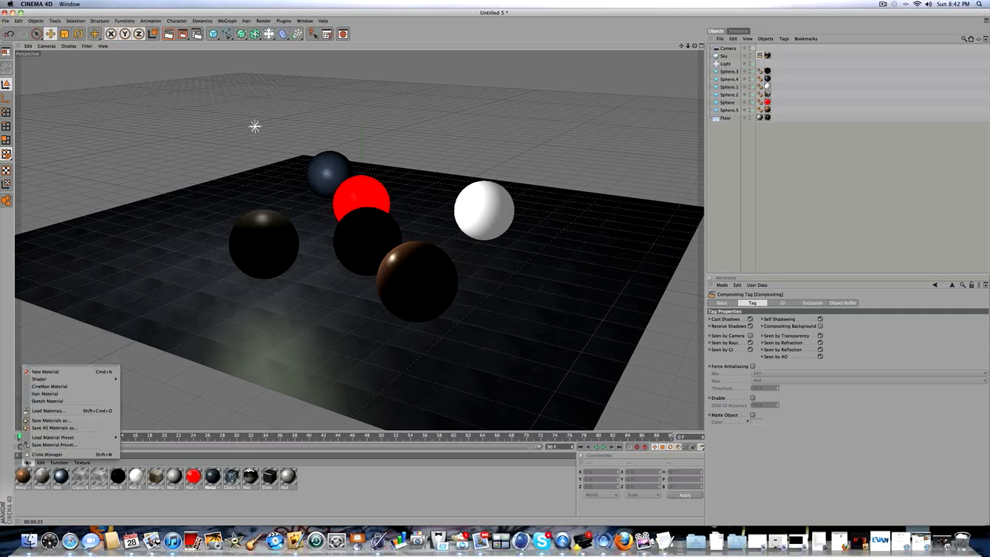
click(78, 501)
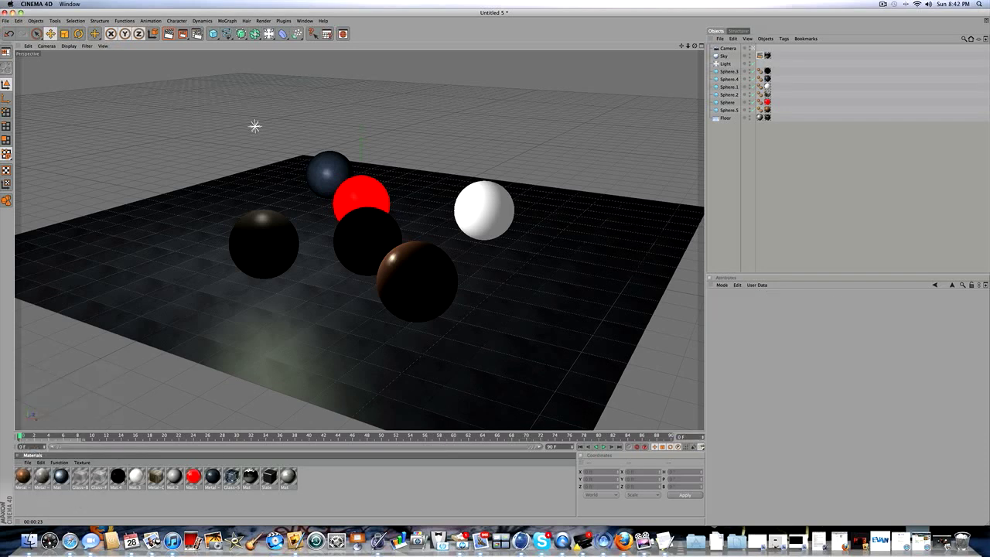
Examine the HDRI material's color settings and the Sky's texture and Compositing tags, and clear the selection
click(250, 475)
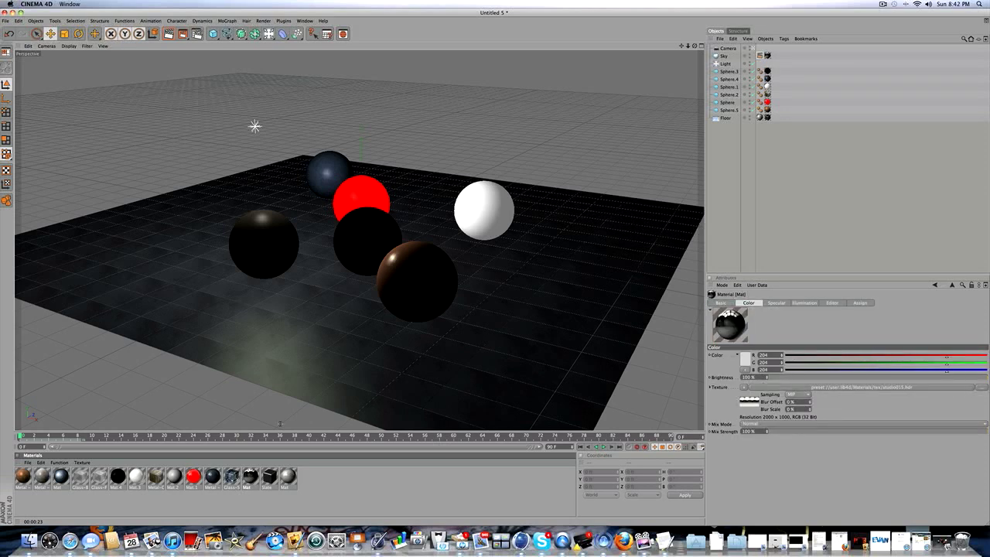
click(723, 57)
click(768, 55)
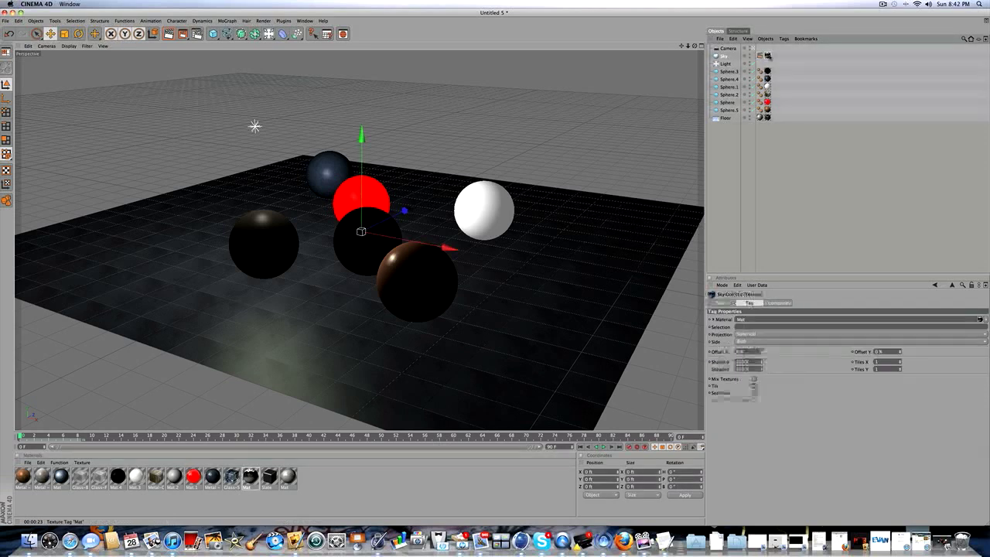
click(760, 56)
click(766, 56)
click(760, 56)
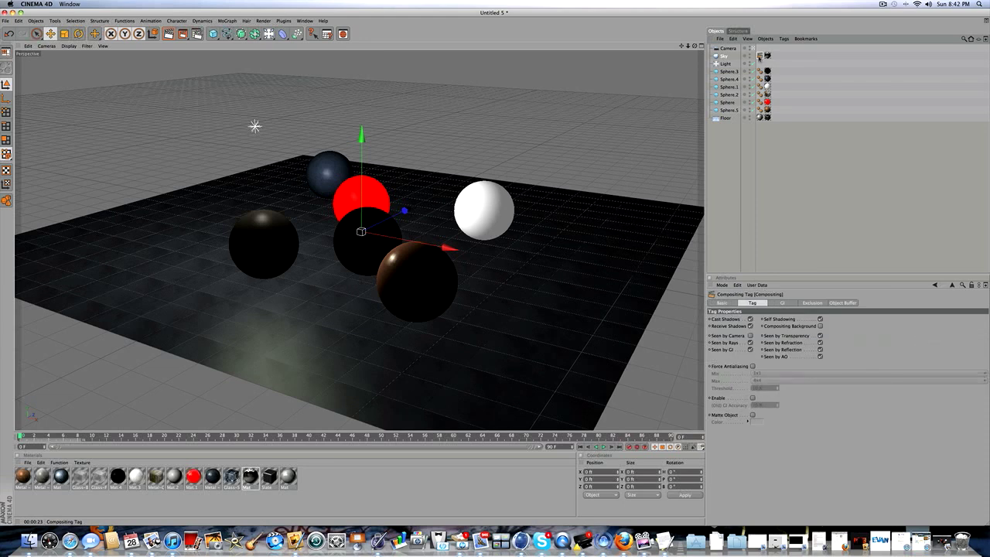
click(767, 56)
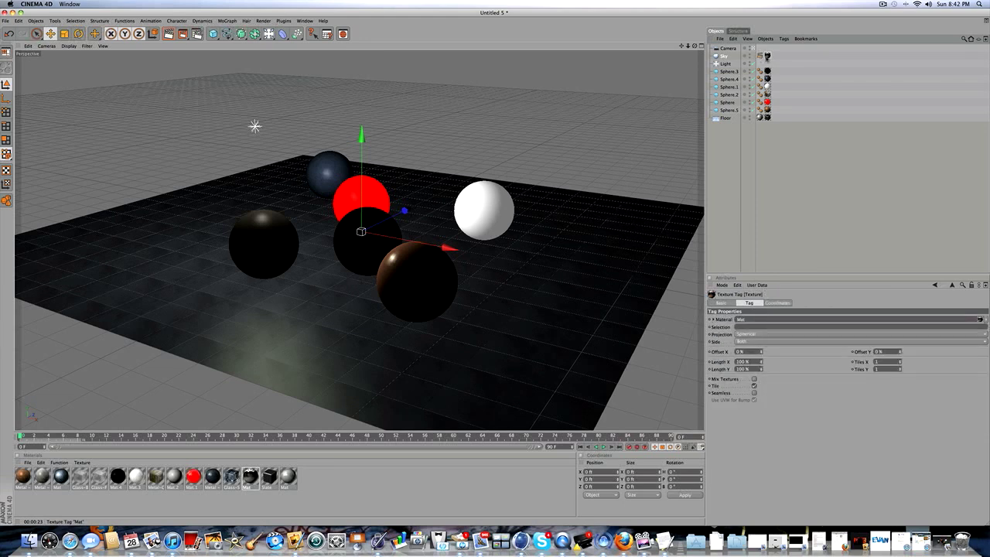
click(723, 143)
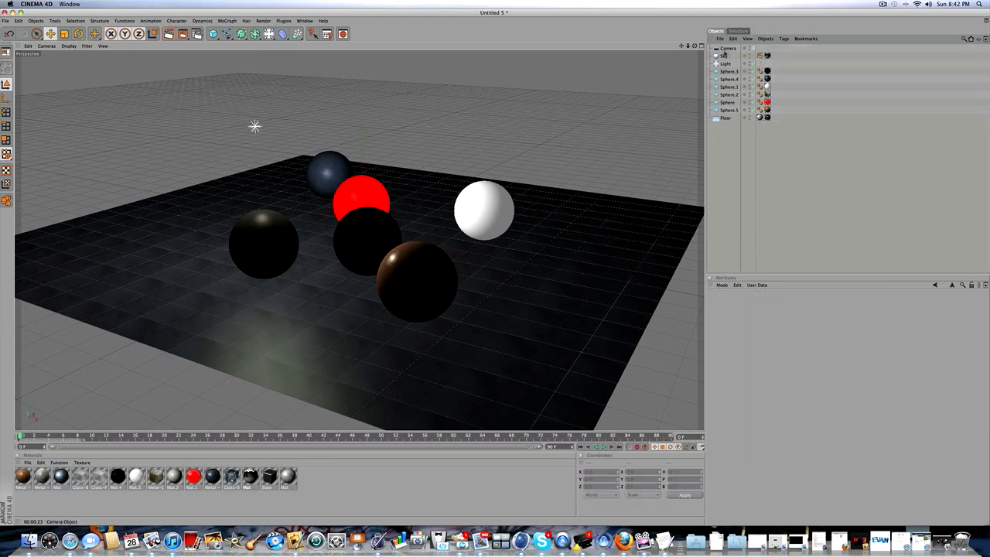
click(724, 55)
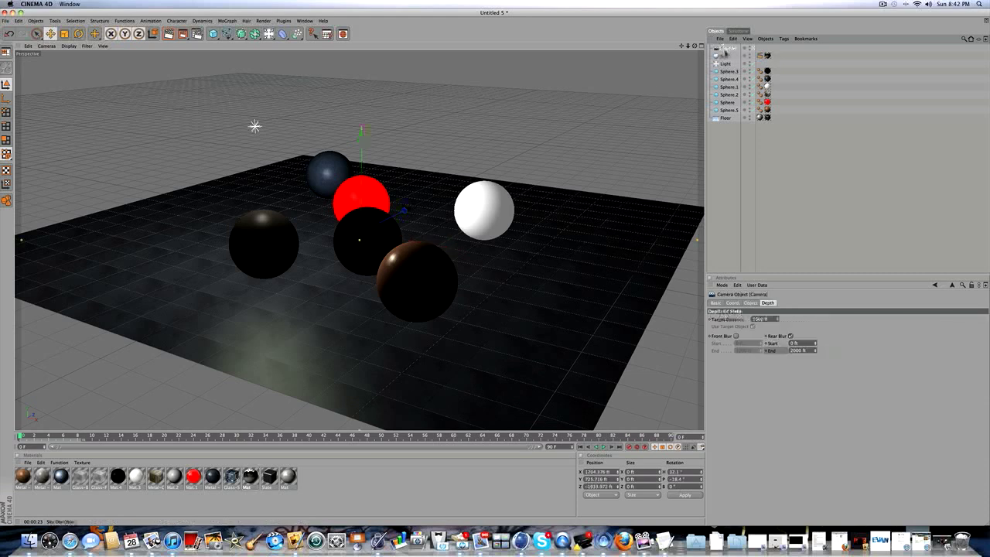
click(759, 56)
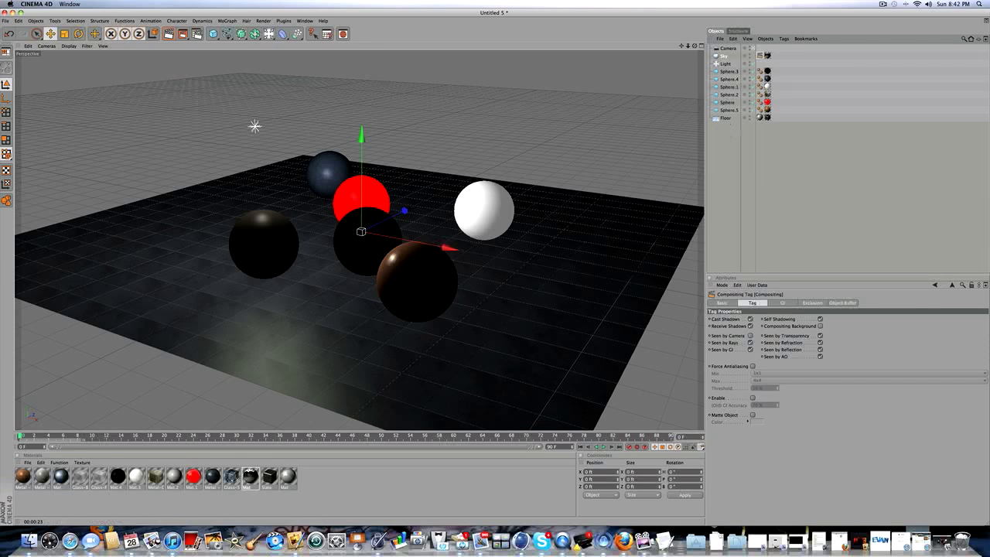
click(730, 125)
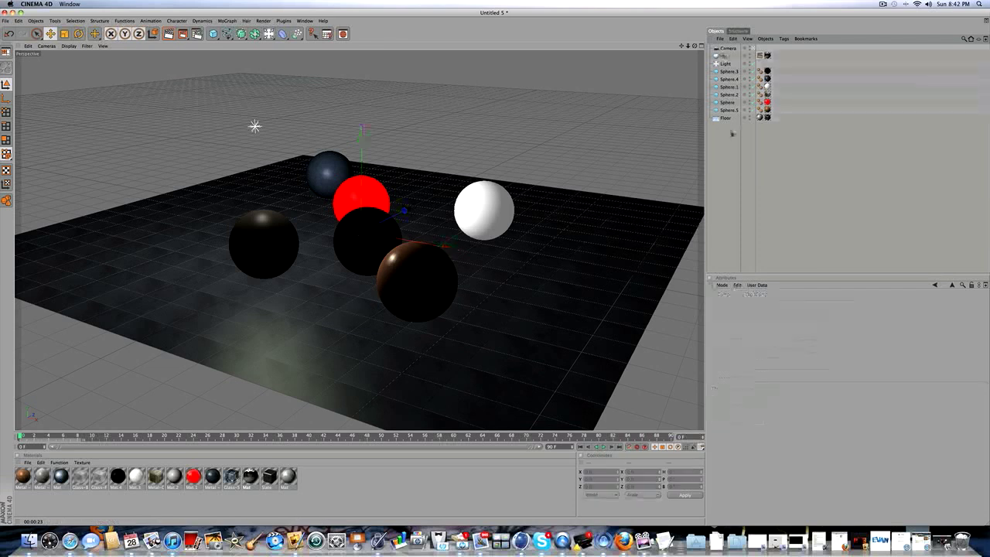
Select the Camera and examine its basic, coordinate, object and depth settings
click(727, 49)
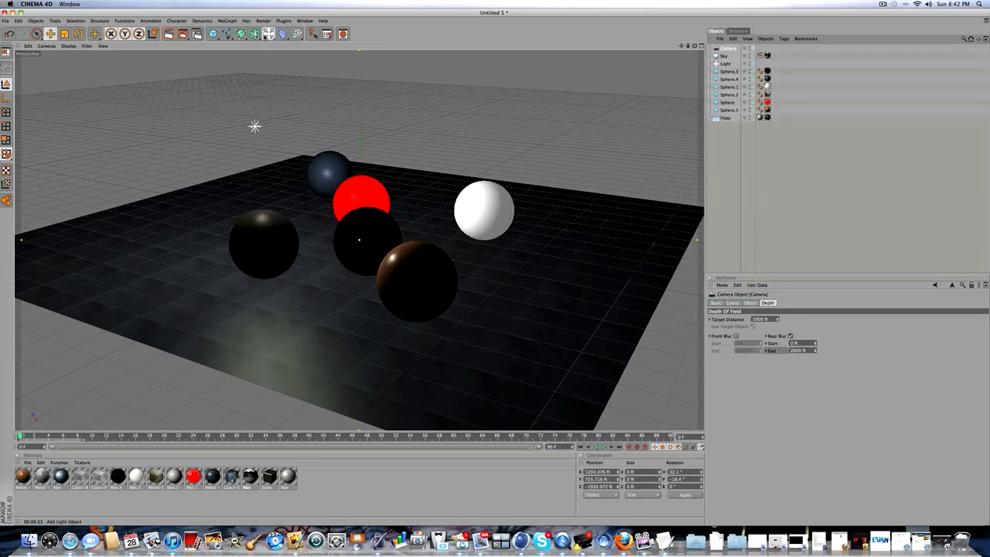
click(267, 34)
click(715, 303)
click(734, 303)
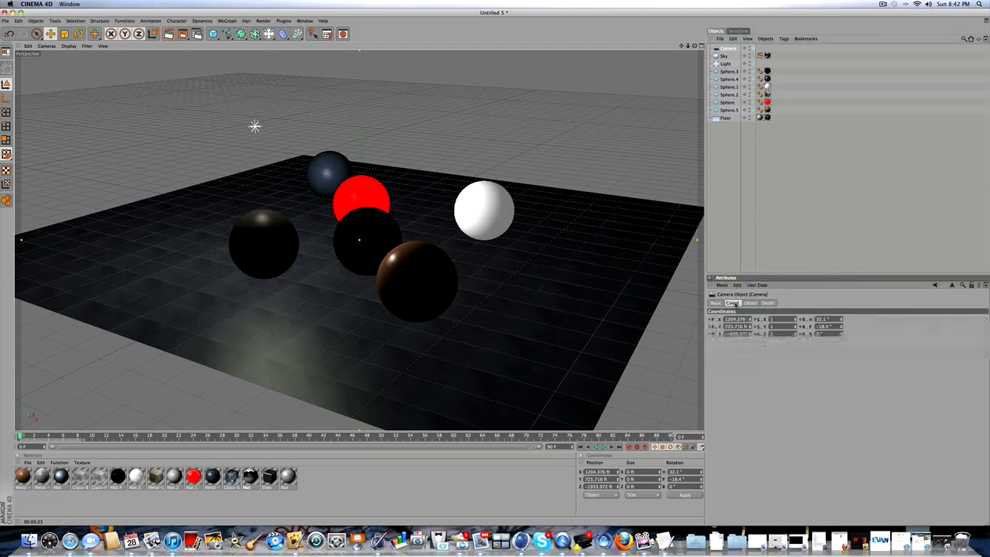
click(752, 303)
click(772, 303)
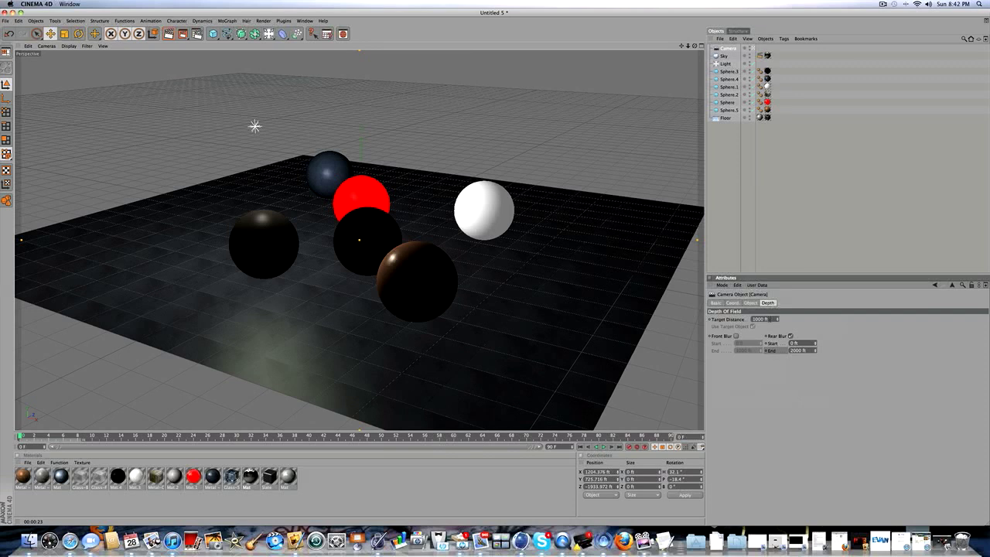
Re-enter the target distance in the Camera's depth of field settings
double_click(759, 318)
click(763, 319)
double_click(763, 319)
click(763, 319)
text(2000)
key(Return)
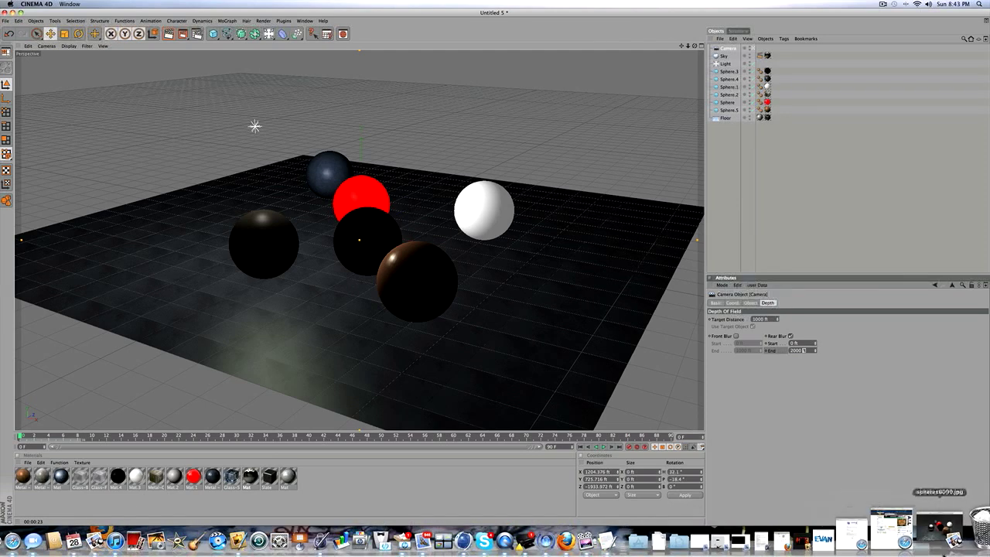
View the finished render spheres0090.jpg in Preview alongside the Camera's rear blur end distance, and close the image
click(942, 549)
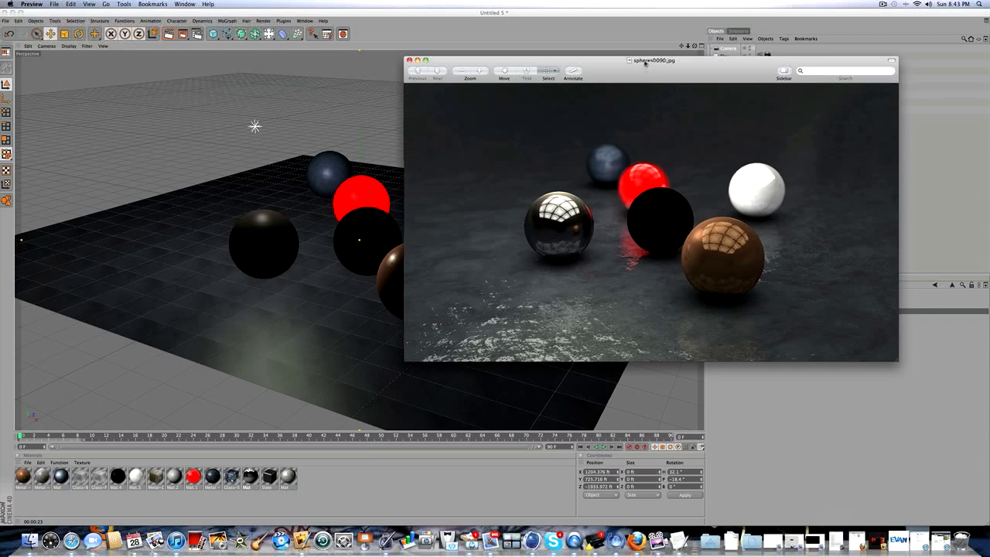
drag(654, 68, 213, 24)
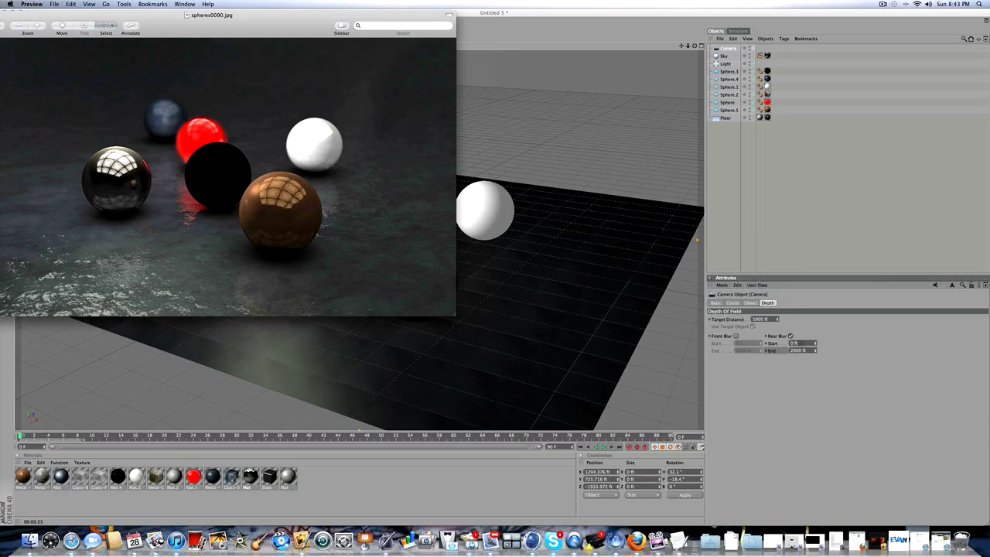
double_click(801, 350)
drag(20, 14, 351, 39)
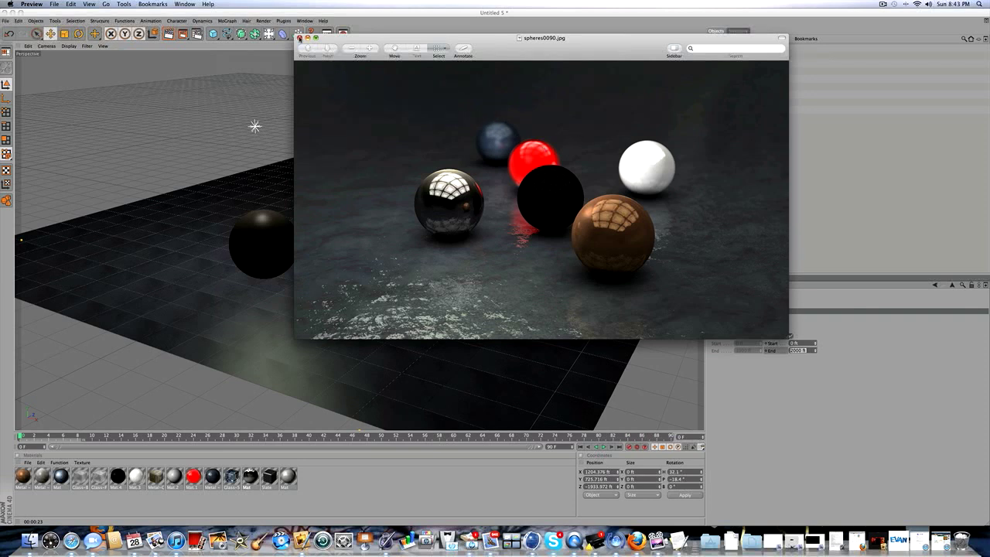
click(300, 38)
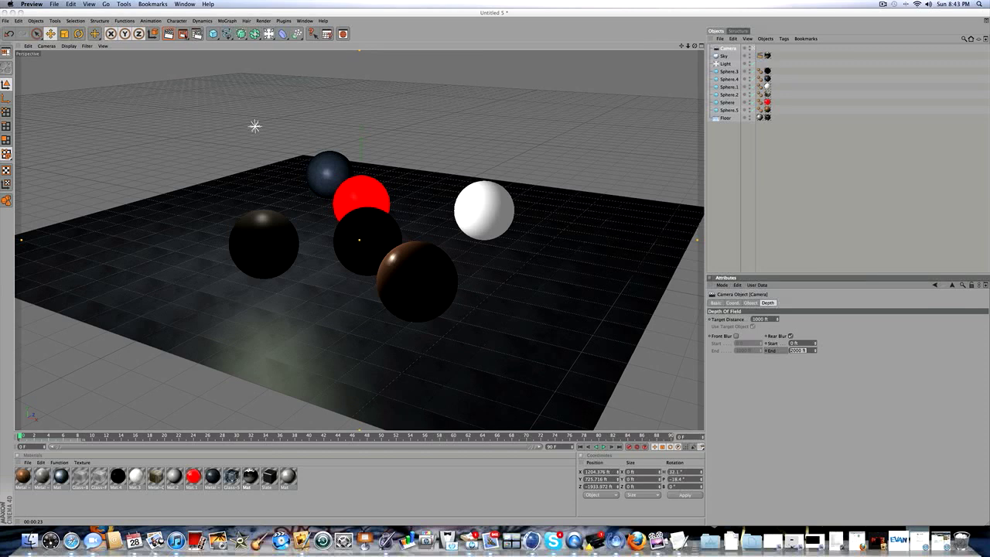
Start rendering the scene in the Picture Viewer, stop the render and close the viewer
click(182, 34)
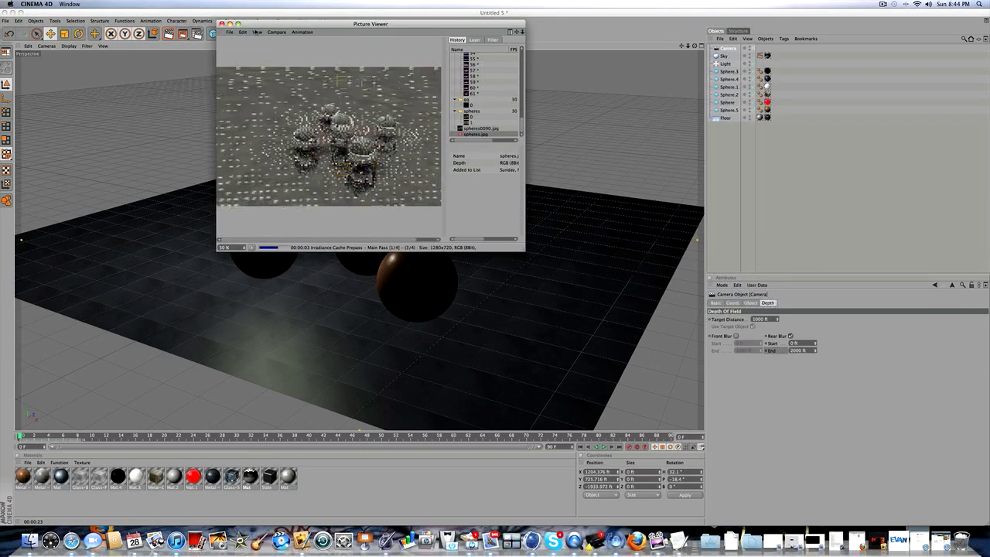
click(222, 23)
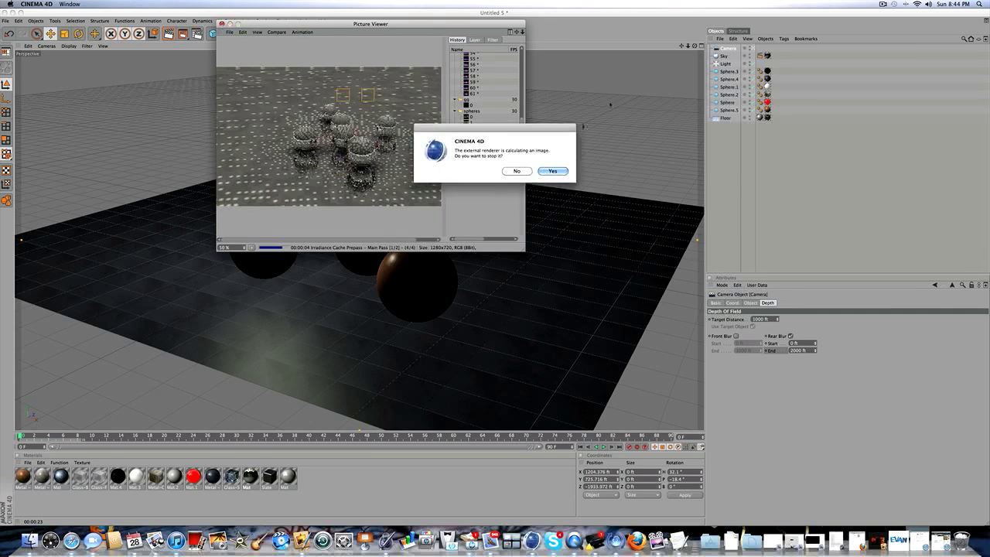
click(549, 171)
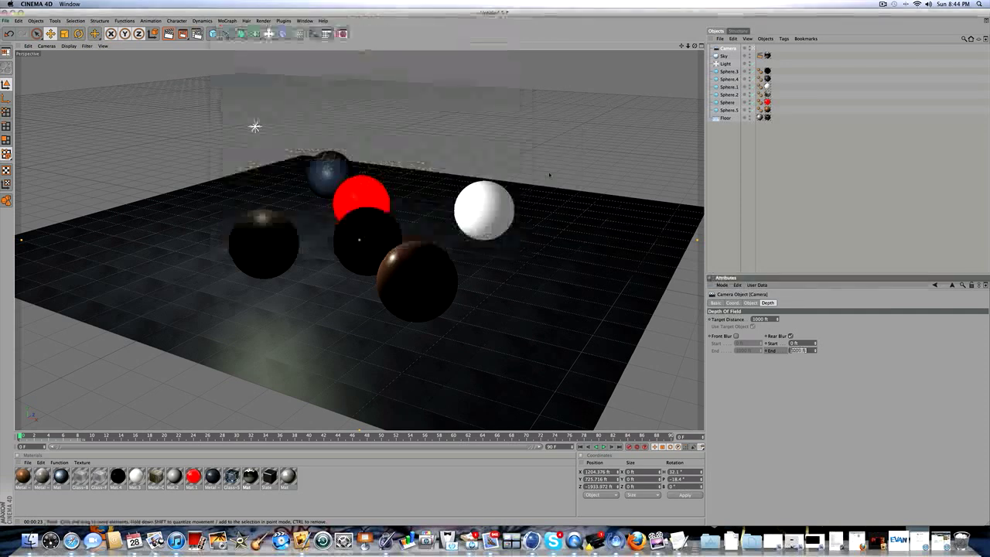
Scrub through the animation timeline and return to frame 0
drag(313, 437, 188, 433)
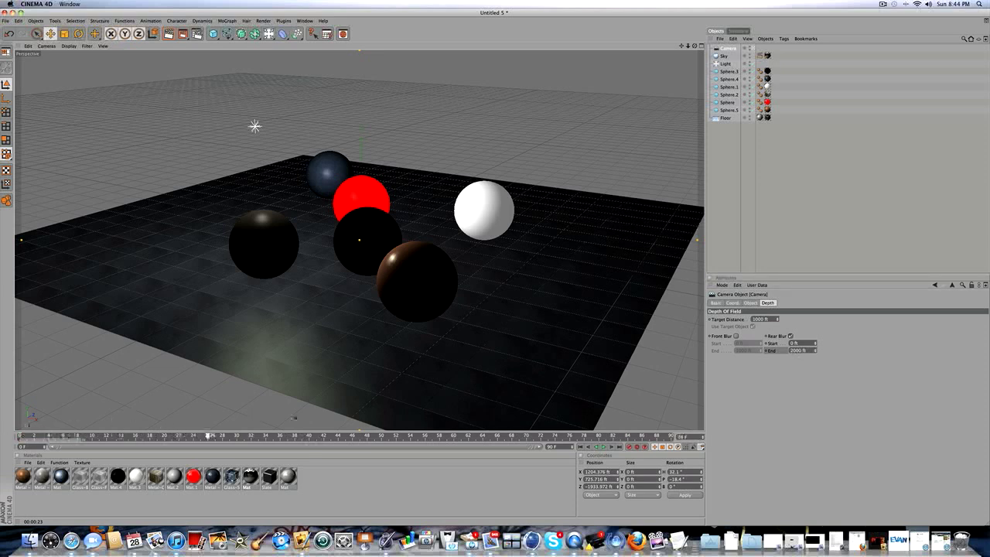
click(653, 434)
drag(653, 435, 20, 436)
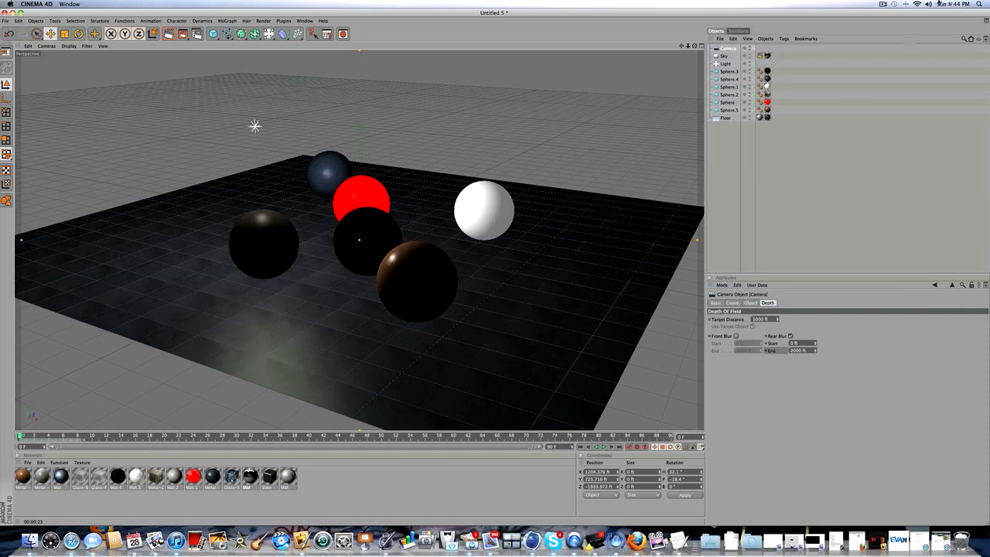